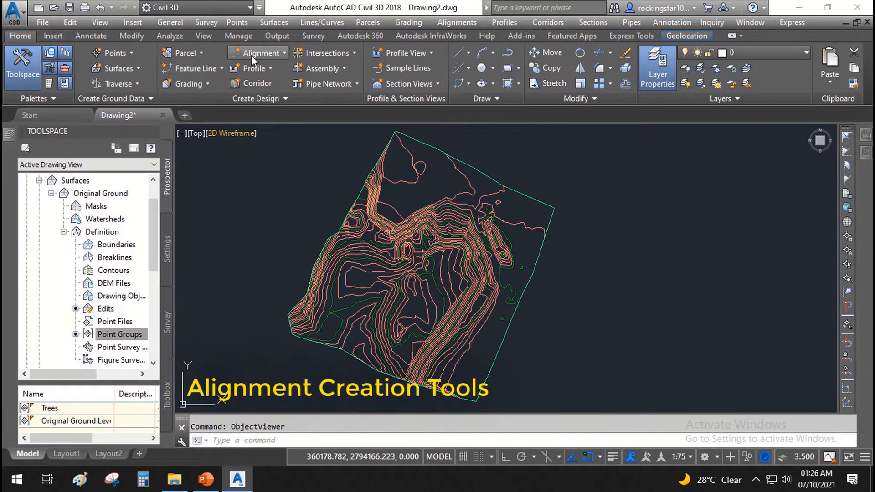
- Start a new alignment by layout and name it "Road 1"
click(284, 53)
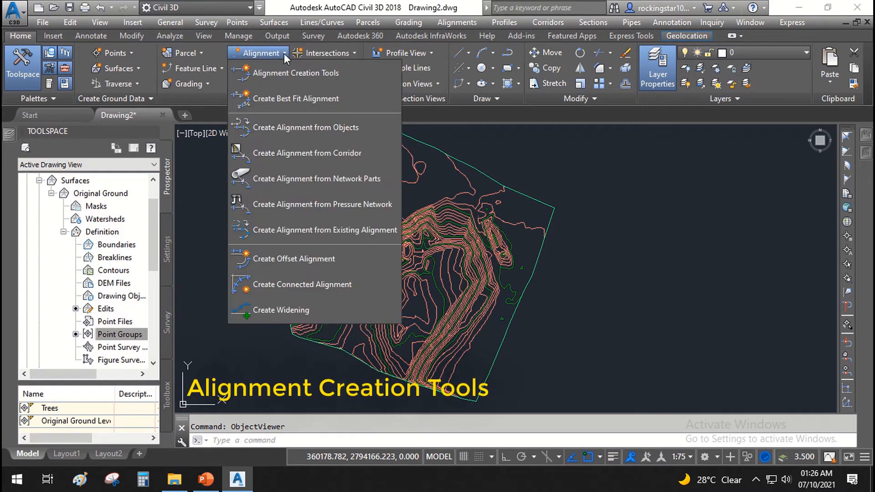
click(477, 21)
click(476, 21)
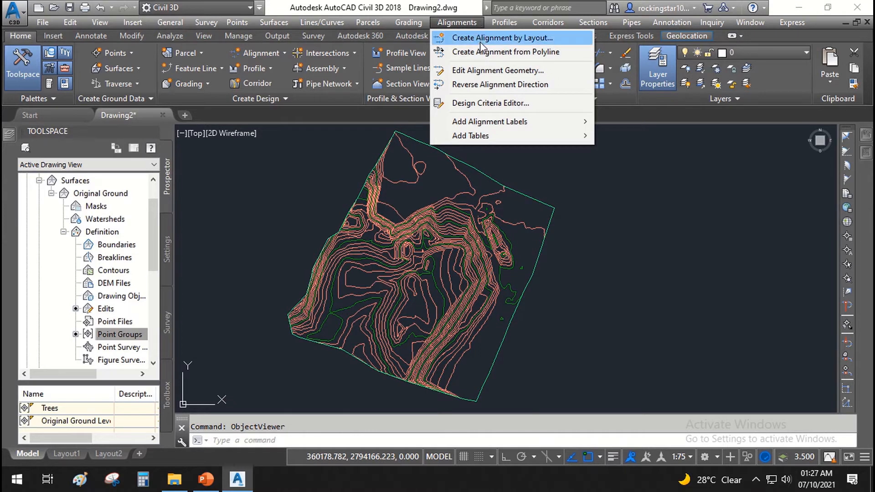
click(480, 41)
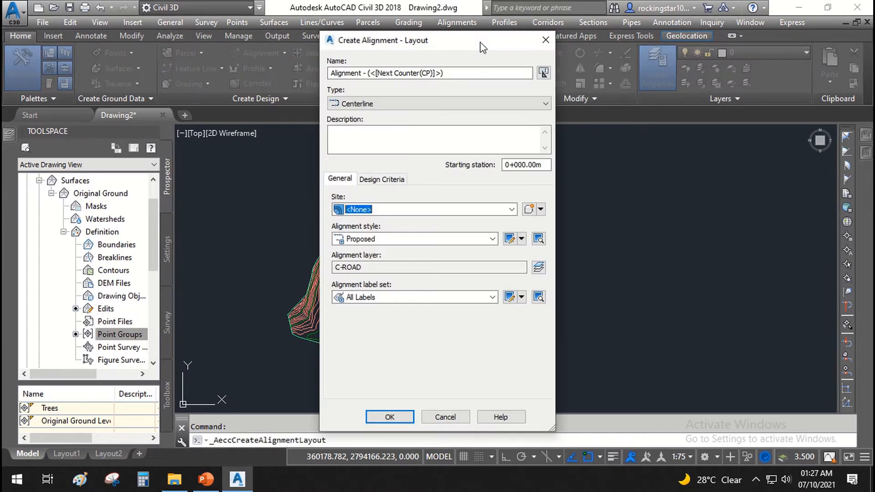
drag(462, 73, 329, 75)
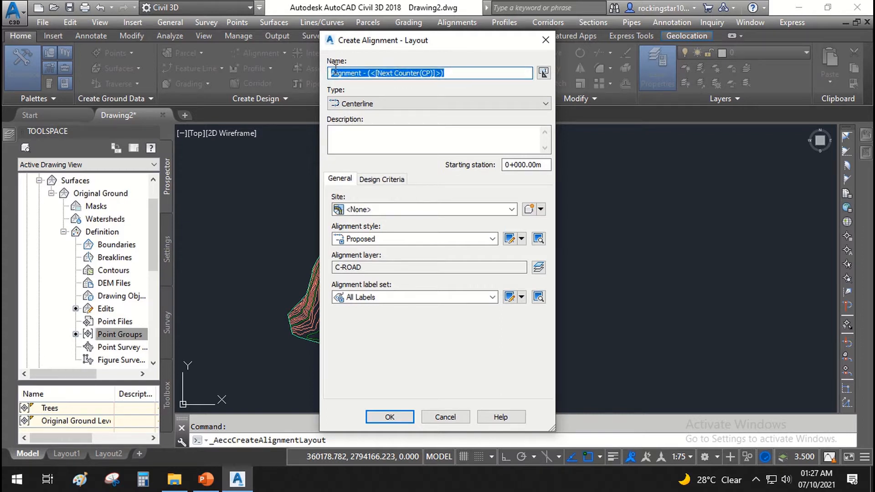
text(Road 1)
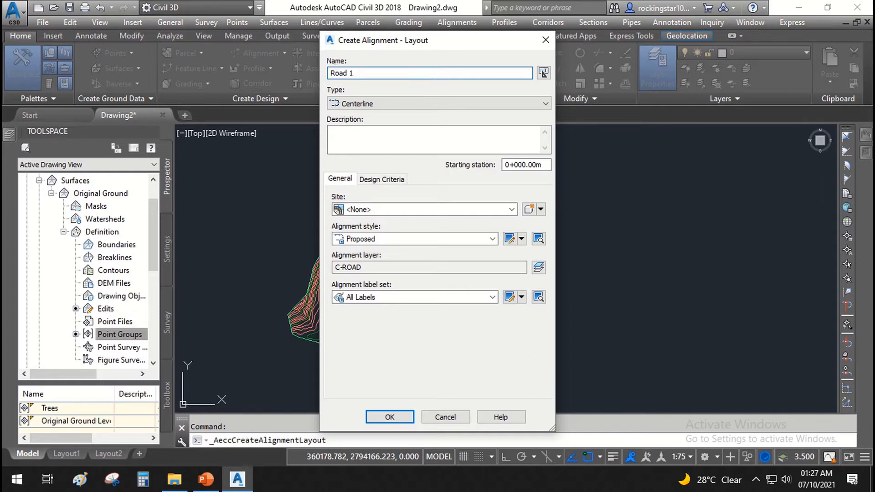
- Keep the alignment type as Centerline and its site as <None>
click(345, 107)
click(346, 107)
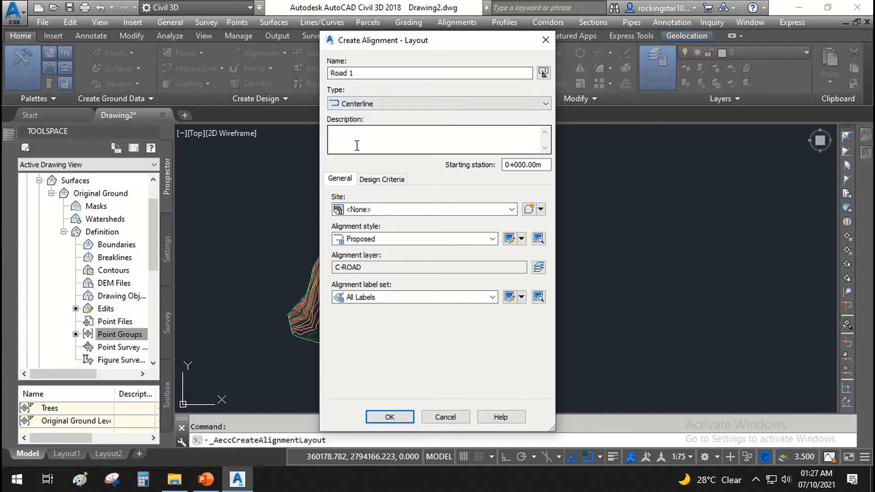
click(355, 213)
click(360, 220)
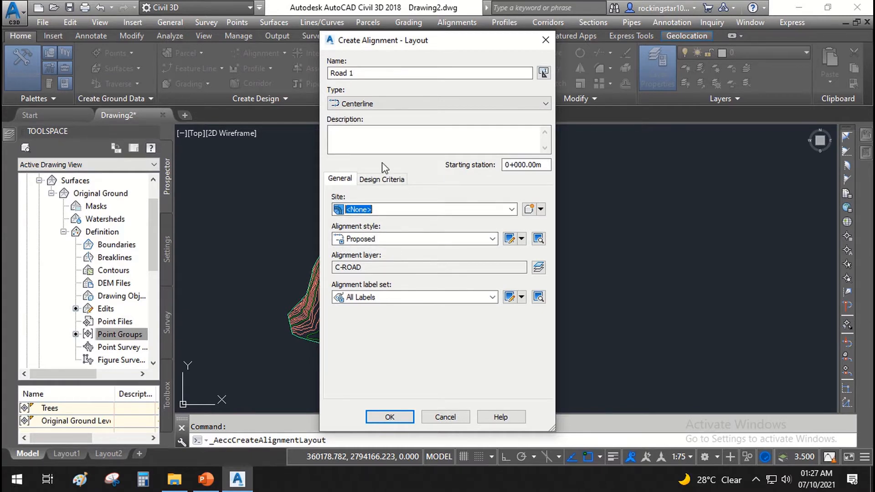
- Use the Proposed alignment style, create the Road 1 alignment and move its layout tools clear of the drawing
mouse_move(415, 42)
mouse_down()
mouse_move(607, 26)
mouse_move(278, 33)
mouse_up()
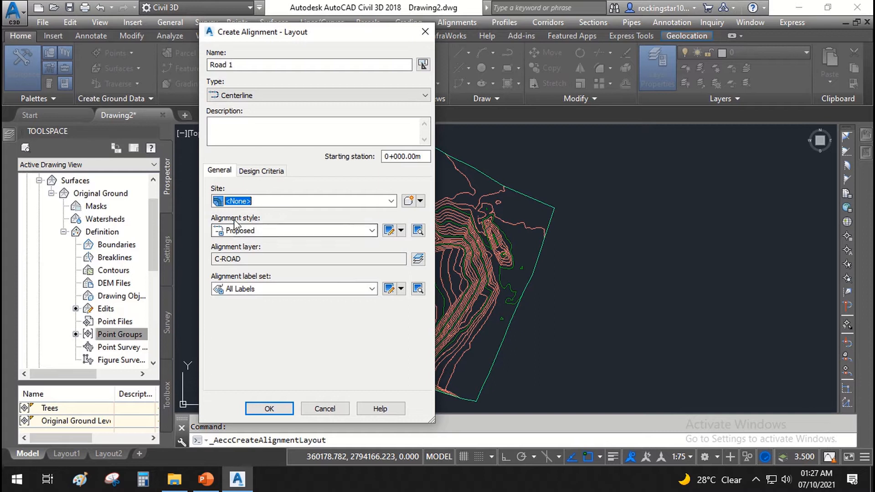
click(246, 231)
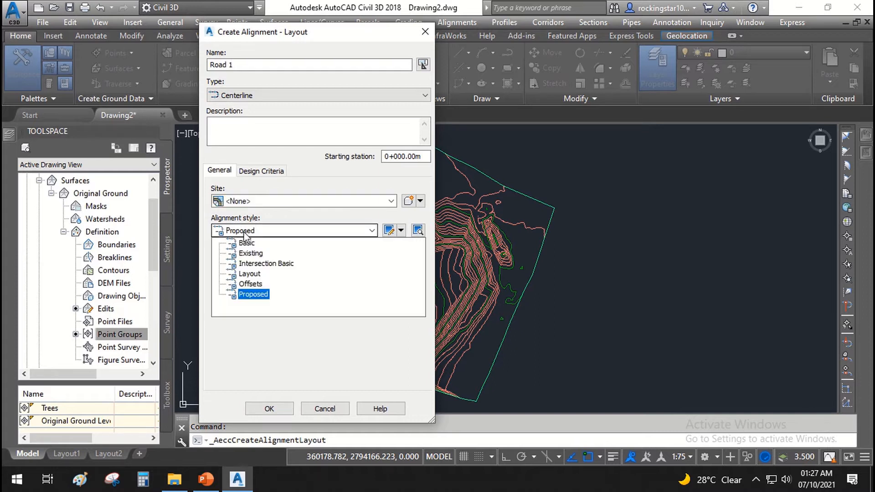
click(249, 295)
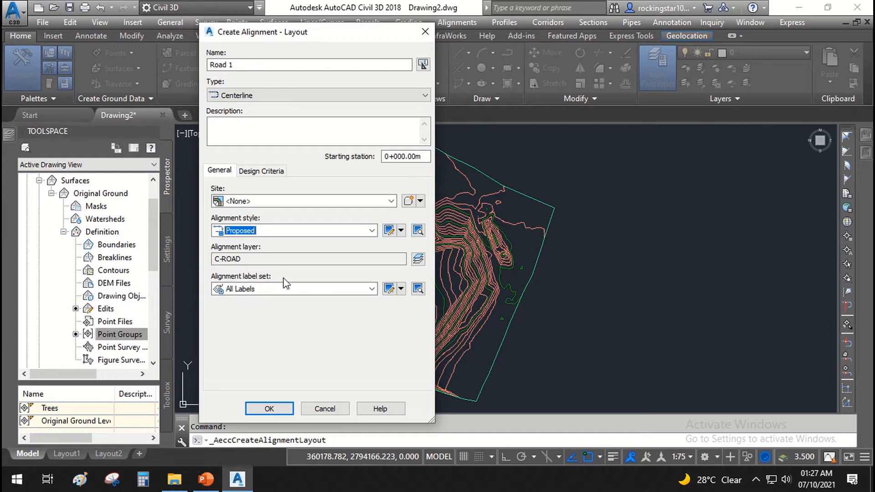
click(277, 409)
drag(308, 96, 294, 144)
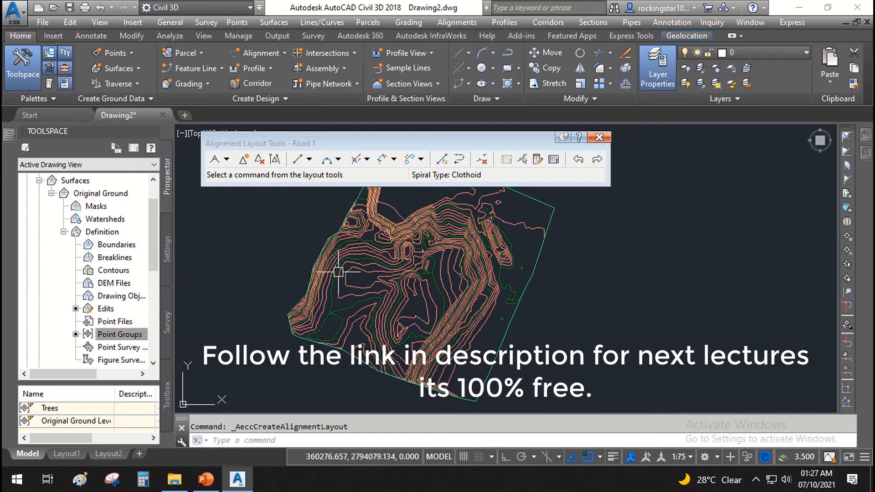
- Expand the centerline alignments in the project tree and examine the items under Road 1
click(40, 181)
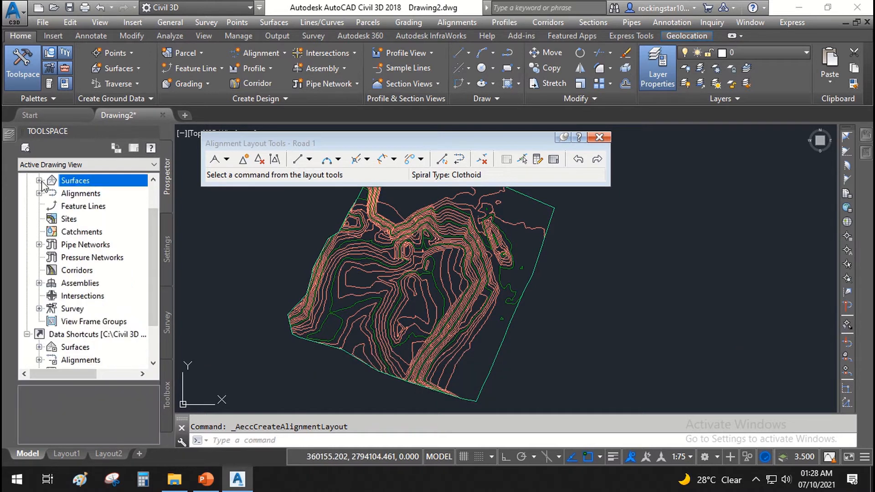
click(39, 194)
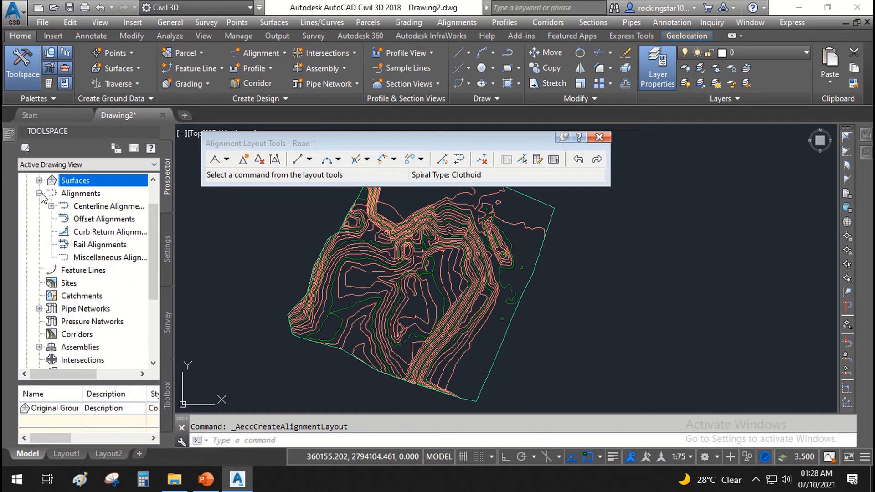
click(52, 206)
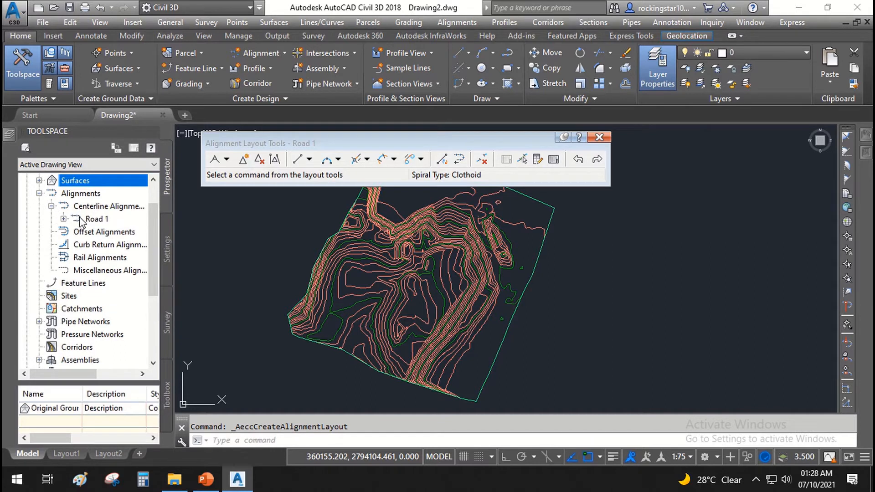
click(80, 195)
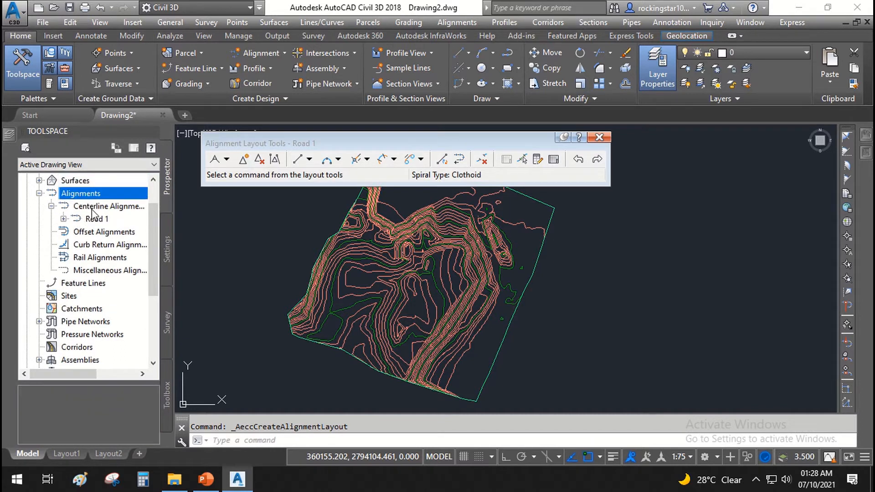
click(92, 207)
click(93, 221)
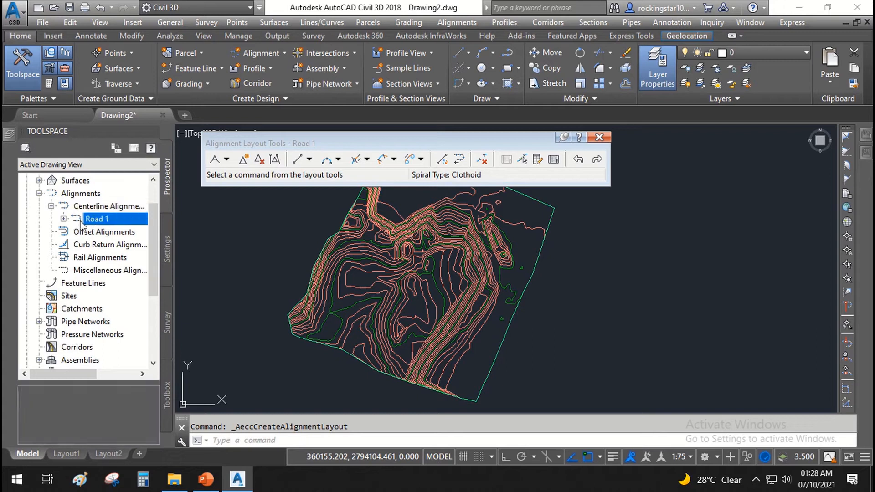
click(63, 219)
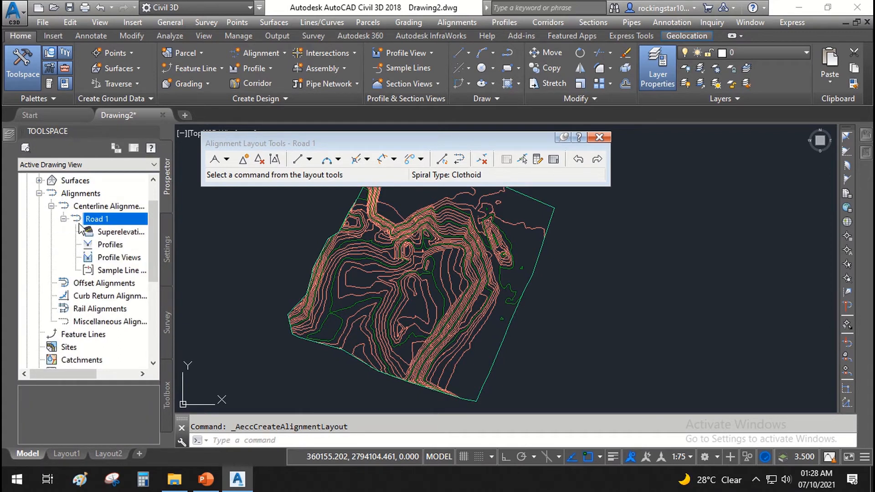
drag(92, 372, 109, 372)
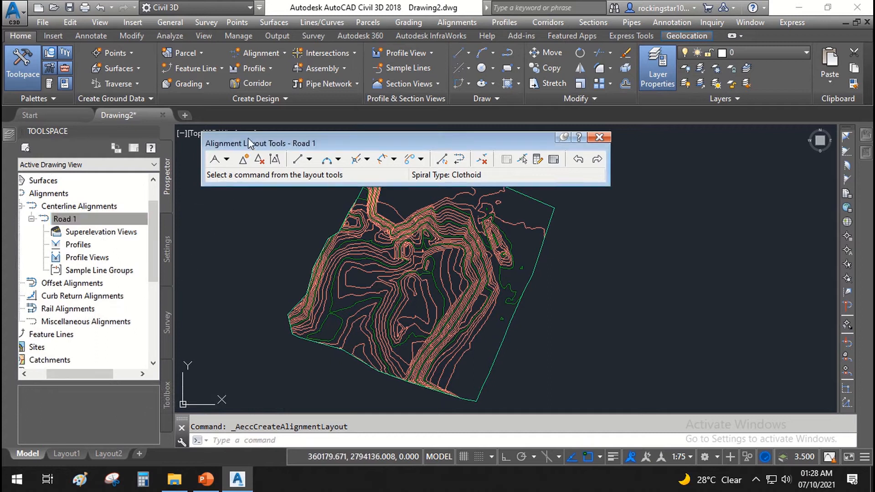
- Draw Road 1 with Tangent-Tangent (With curves), from the surface's northeast side through a southeast bend to its western slope
drag(267, 144, 247, 154)
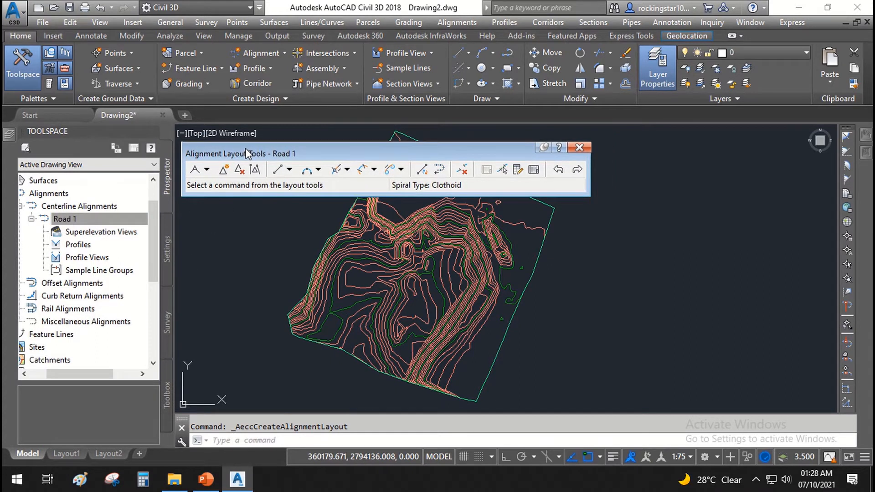
click(206, 171)
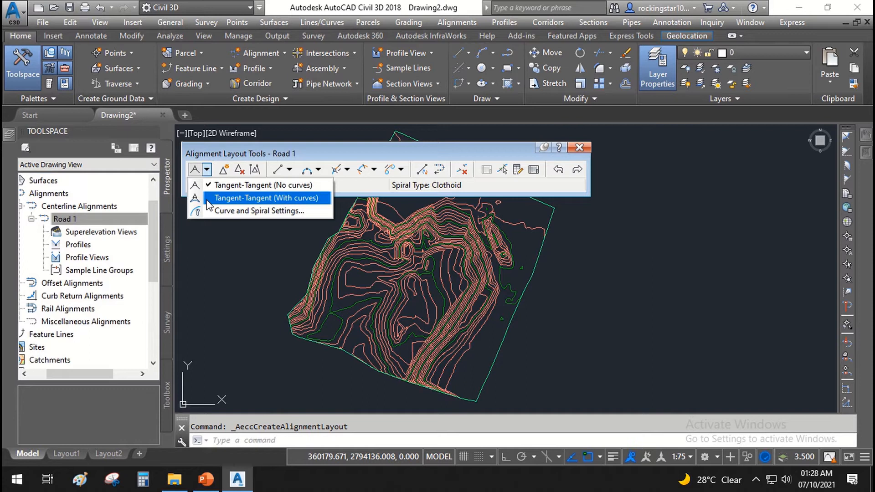
click(266, 198)
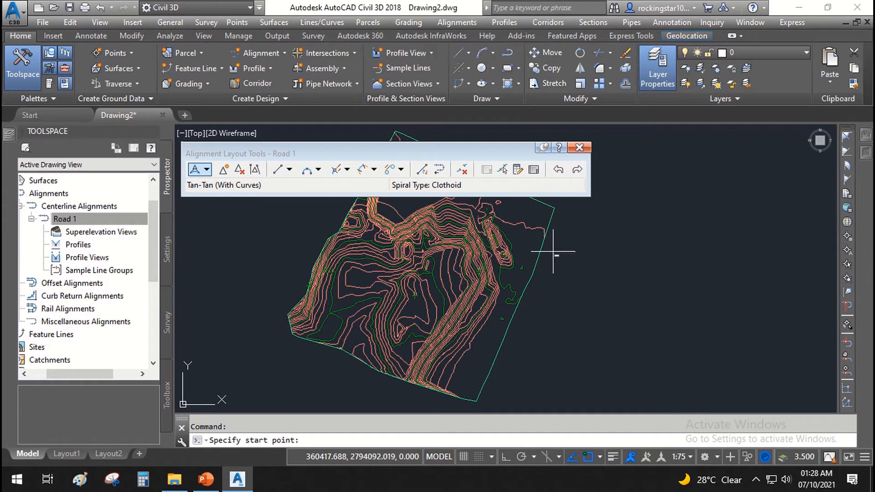
scroll(503, 237, up, 3)
middle_drag(503, 237, 553, 283)
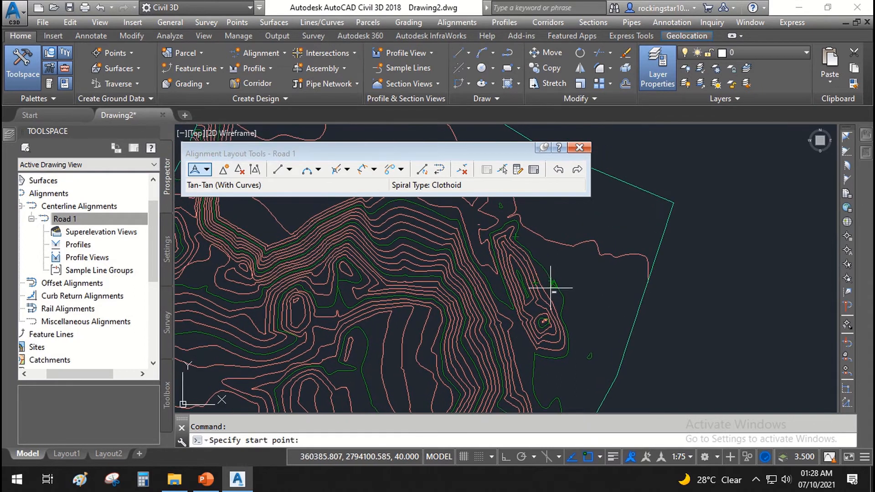
click(584, 260)
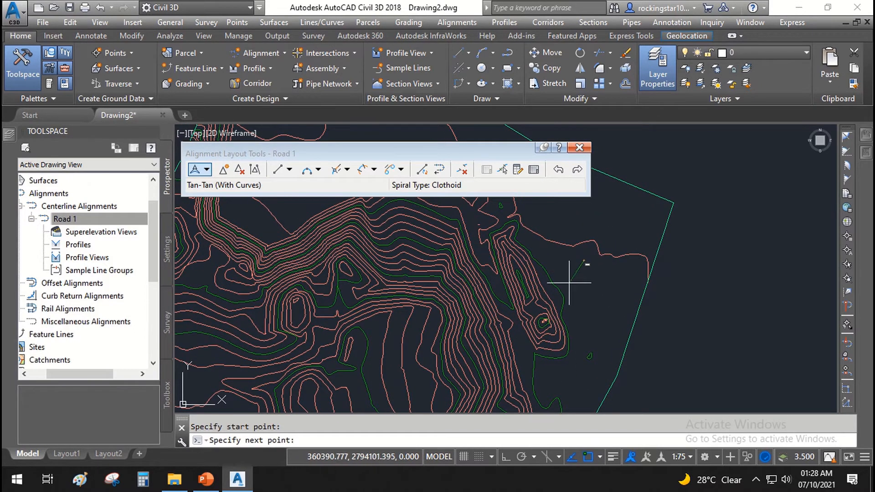
scroll(608, 260, down, 3)
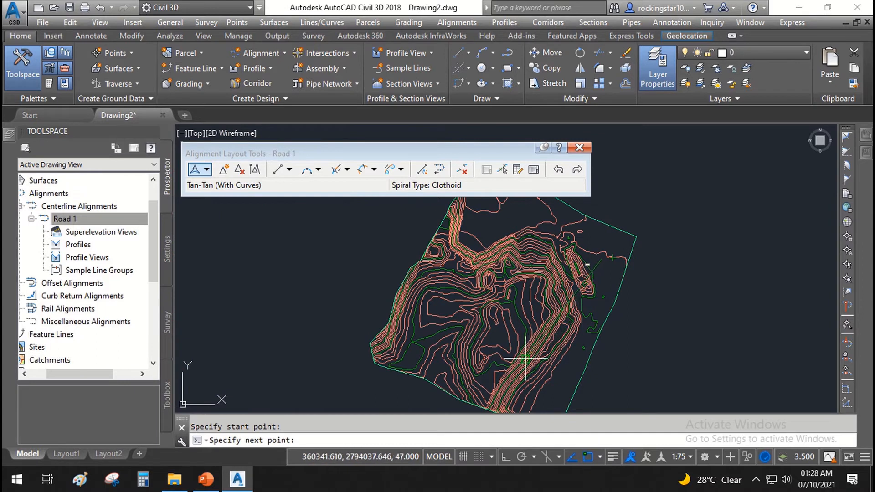
scroll(545, 359, up, 2)
click(550, 360)
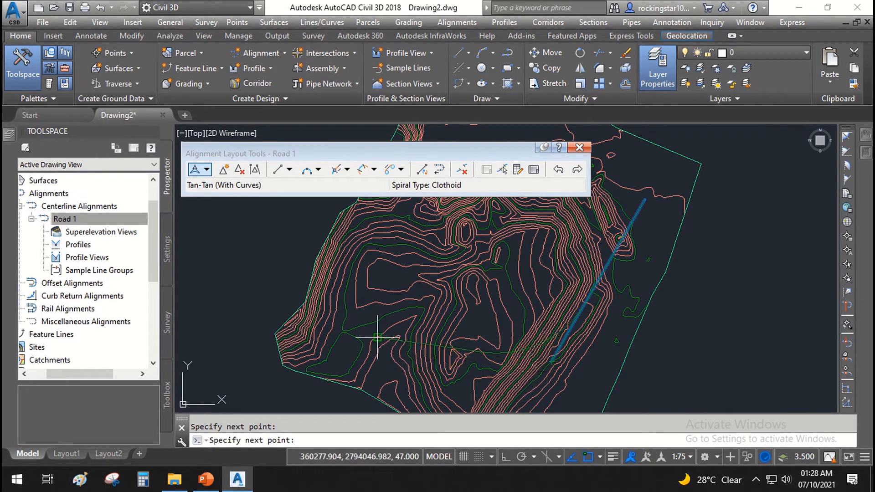
click(316, 302)
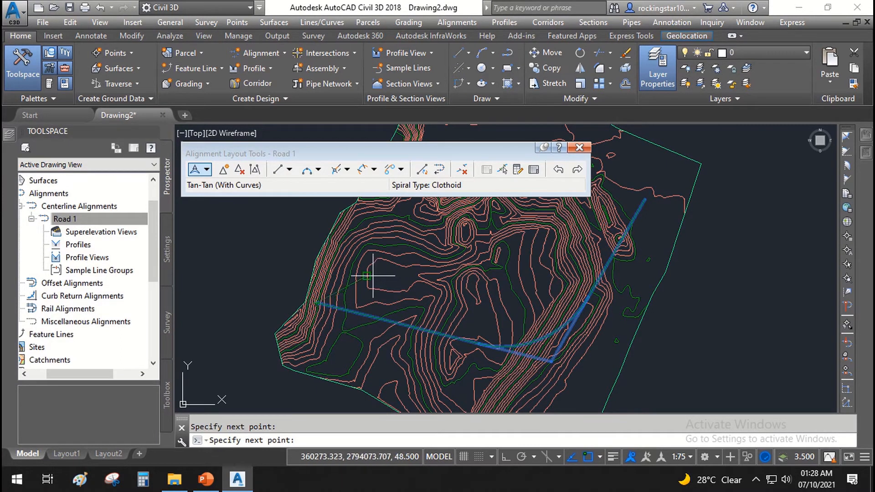
key(Return)
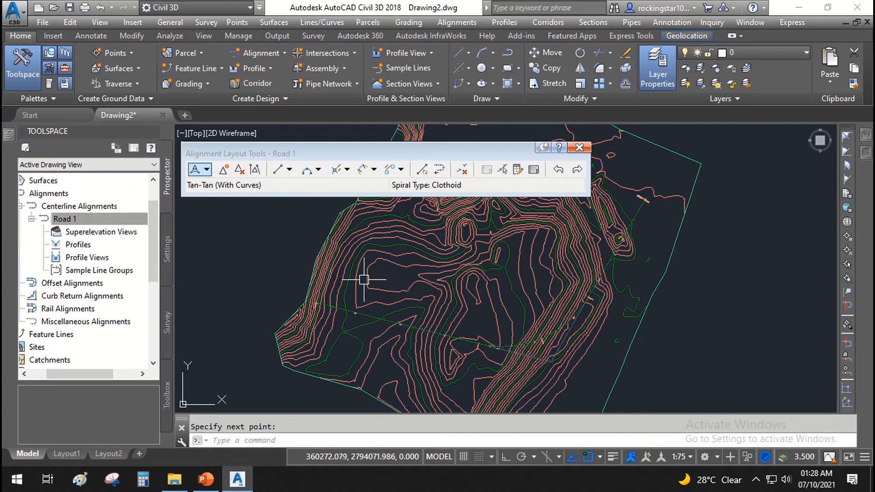
- Examine the design speed and station labels at the start of Road 1 and along its first tangent
scroll(663, 201, up, 8)
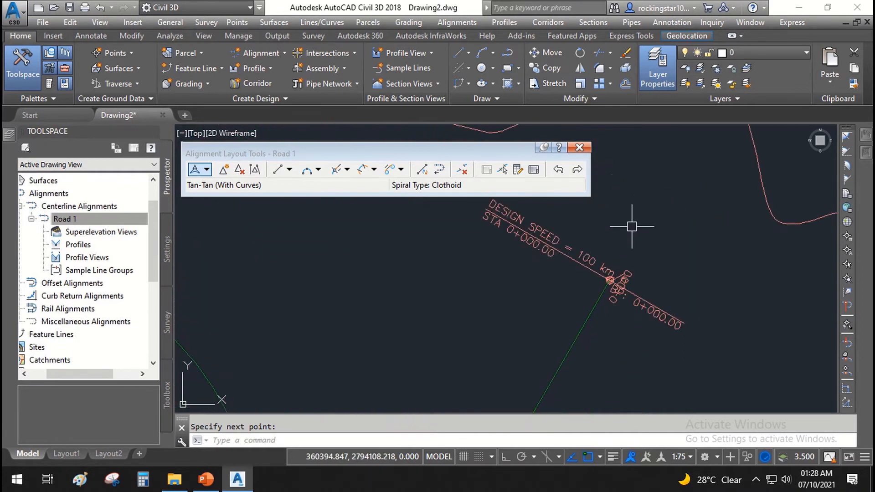
mouse_move(582, 250)
middle_down()
mouse_move(598, 255)
mouse_move(518, 300)
middle_up()
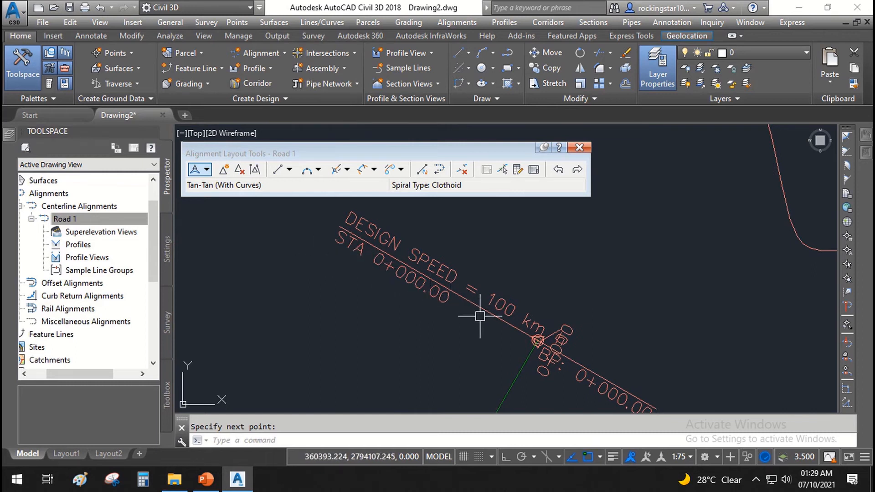
scroll(539, 293, down, 2)
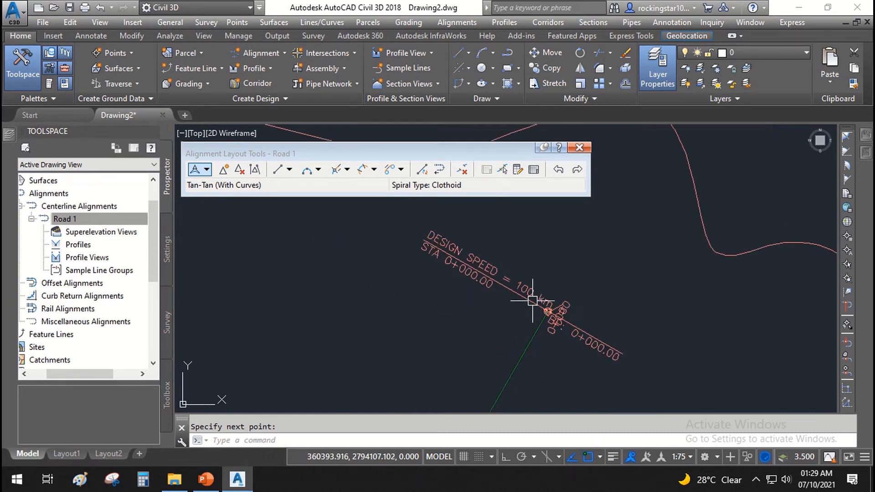
scroll(565, 273, down, 4)
middle_drag(526, 369, 634, 168)
scroll(636, 228, down, 4)
scroll(601, 250, up, 4)
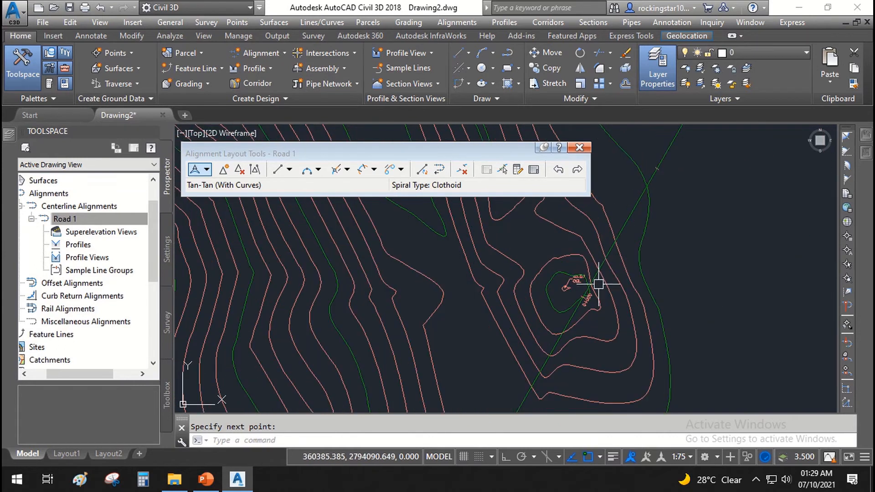
scroll(625, 228, up, 2)
scroll(639, 201, down, 4)
scroll(645, 206, up, 2)
scroll(609, 261, down, 3)
middle_drag(675, 151, 601, 288)
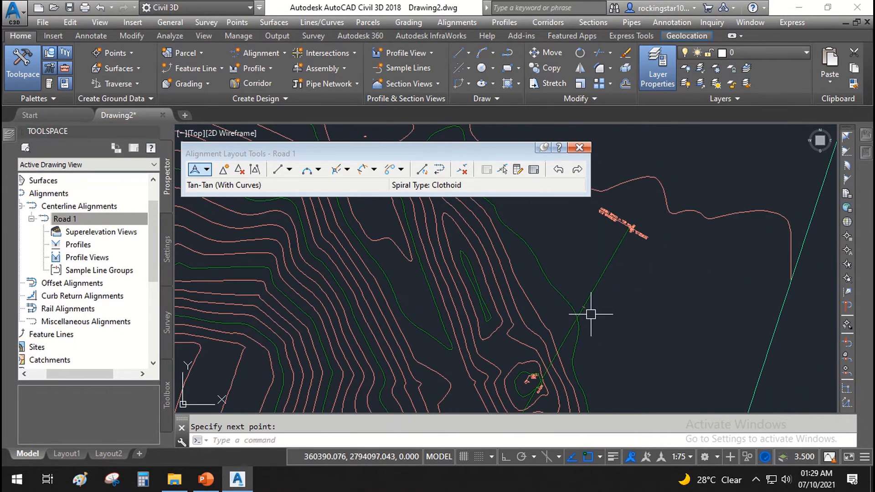
- Examine the 0+020 station label and the label at the start of Road 1's curve
scroll(583, 305, up, 2)
scroll(570, 310, down, 2)
scroll(553, 360, up, 3)
scroll(551, 337, up, 2)
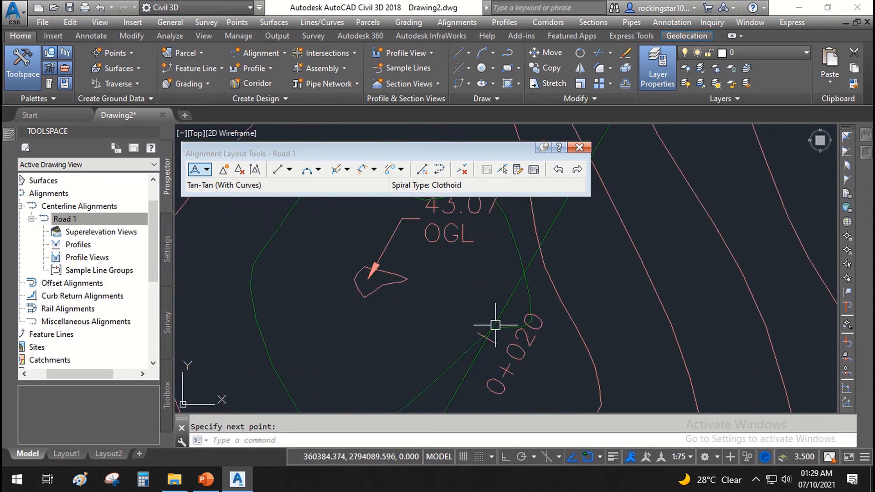
scroll(492, 323, down, 4)
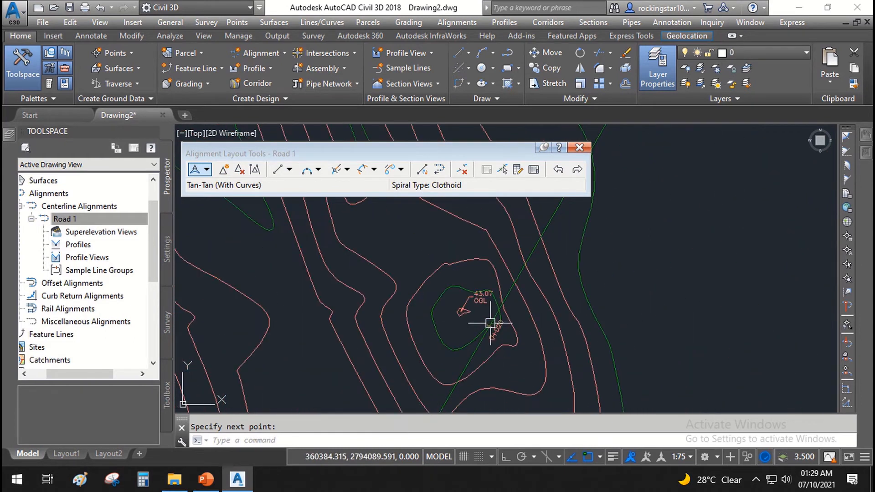
scroll(536, 278, down, 3)
scroll(488, 367, up, 3)
scroll(561, 277, up, 3)
scroll(482, 302, up, 4)
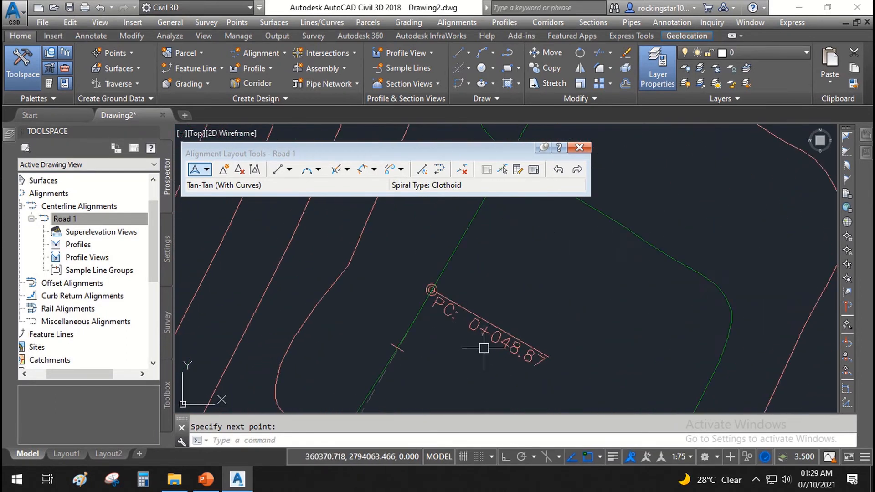
- Examine the geometry point labels and station labels at the start, middle and end of Road 1's curve
scroll(506, 249, down, 4)
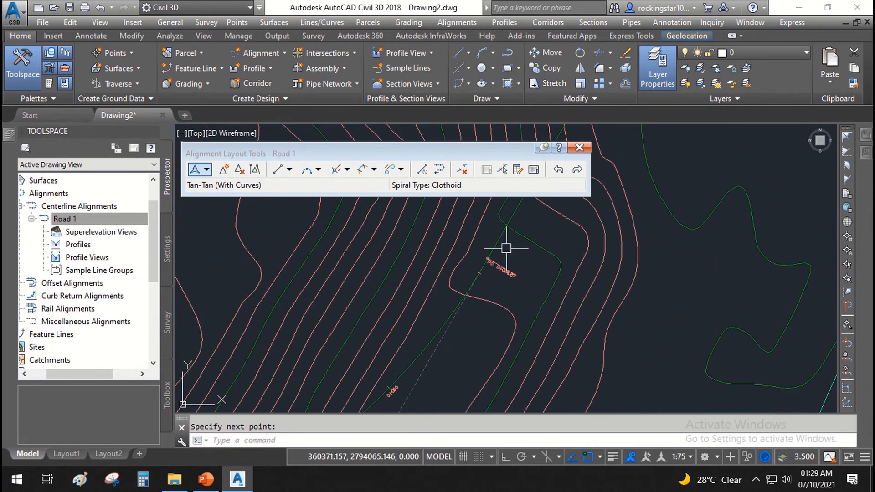
scroll(522, 272, down, 4)
middle_drag(323, 373, 444, 300)
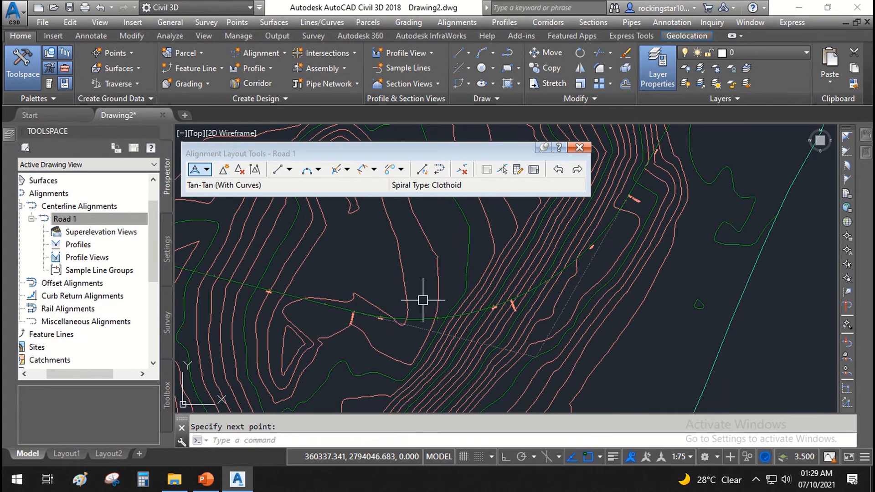
scroll(363, 302, up, 3)
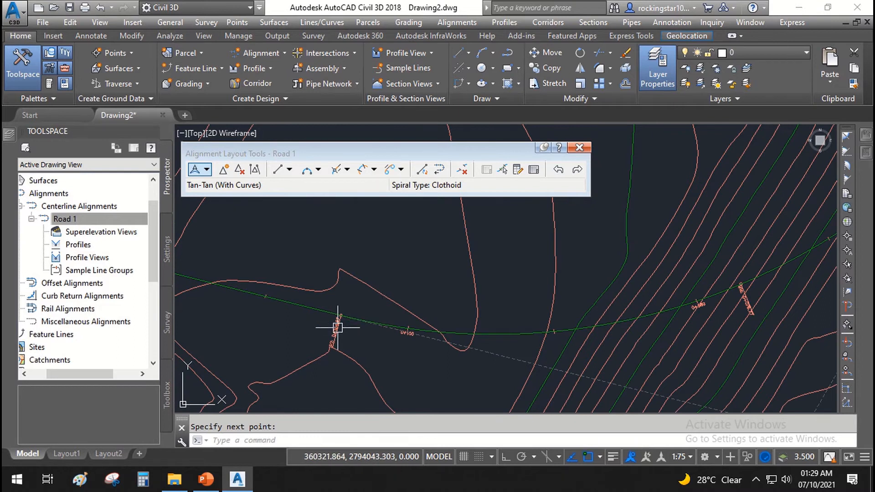
scroll(350, 327, down, 3)
scroll(508, 300, up, 3)
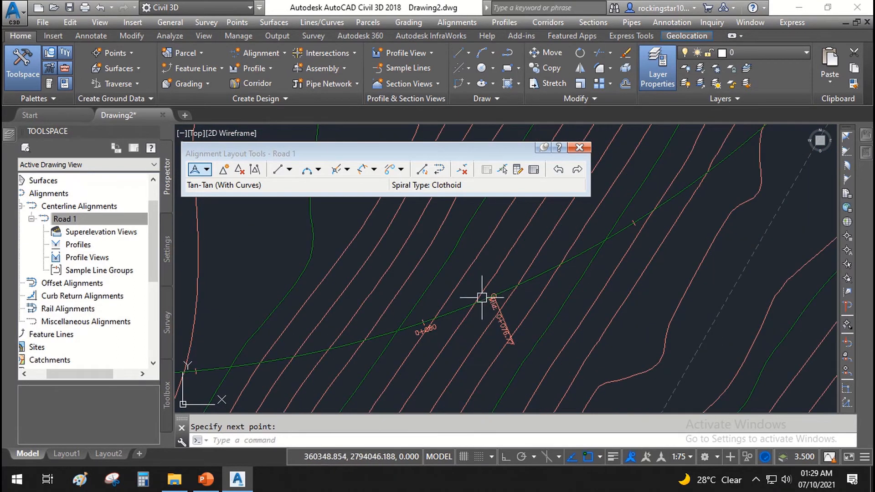
scroll(485, 298, down, 6)
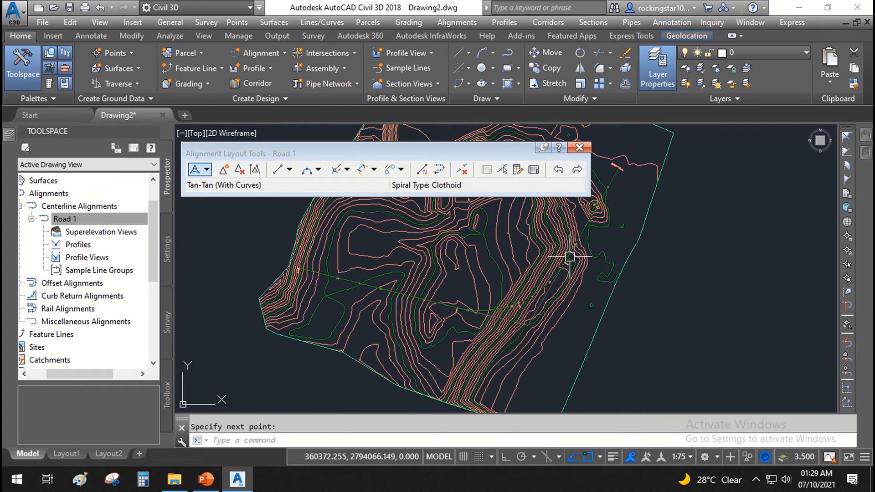
- Examine Road 1's full course from its northeast start and the station label at its western end
click(618, 176)
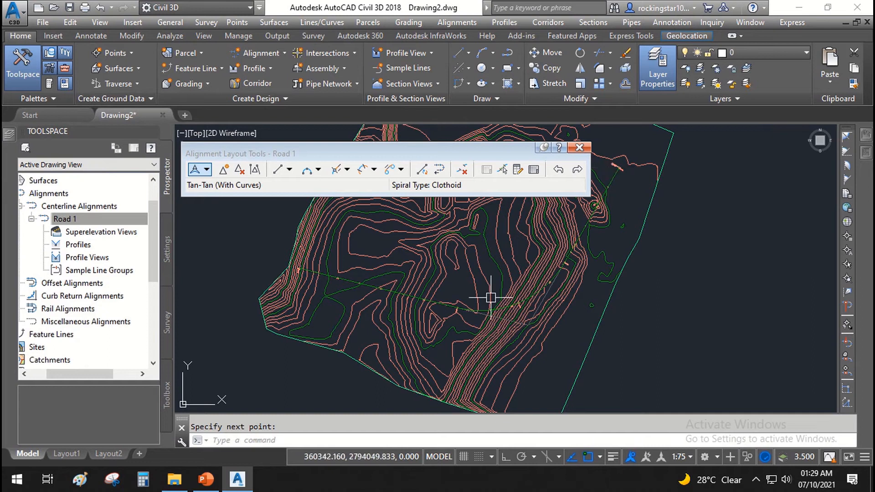
scroll(292, 273, up, 5)
scroll(331, 346, up, 3)
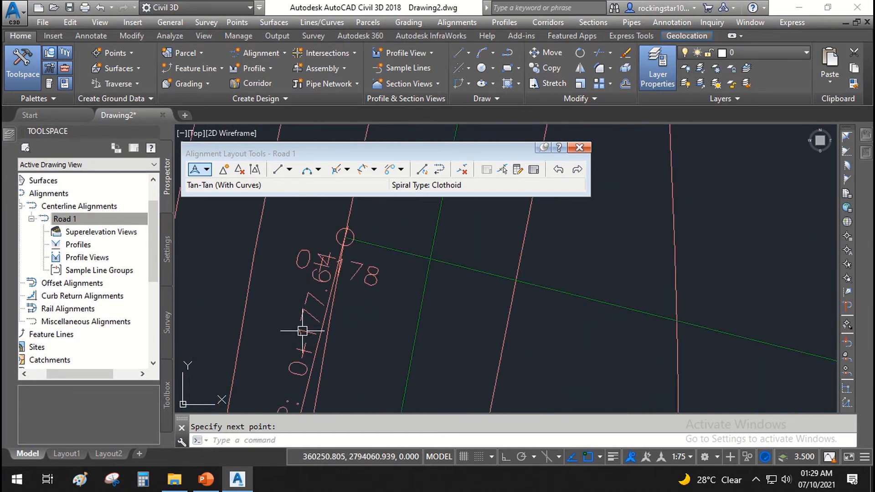
scroll(291, 292, down, 5)
scroll(319, 298, down, 5)
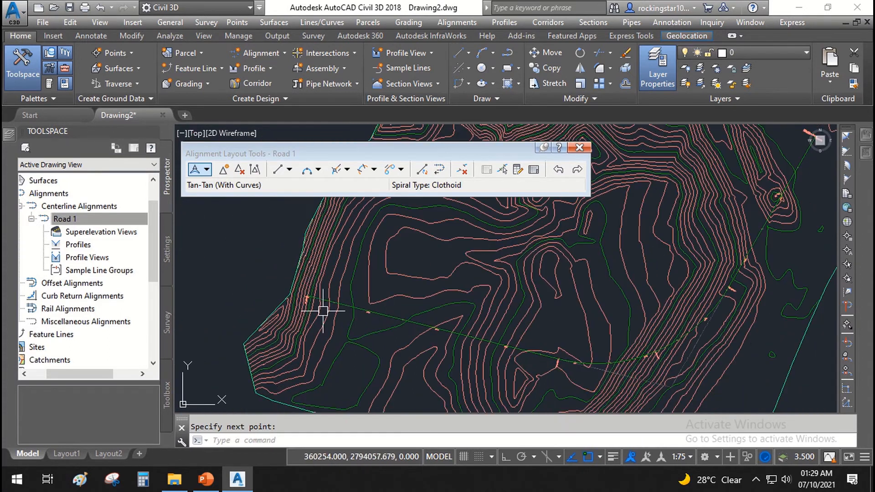
- Set the drawing's annotation scale to 1:150 to enlarge the station labels along Road 1
mouse_move(519, 357)
middle_down()
mouse_move(453, 316)
mouse_move(382, 305)
middle_up()
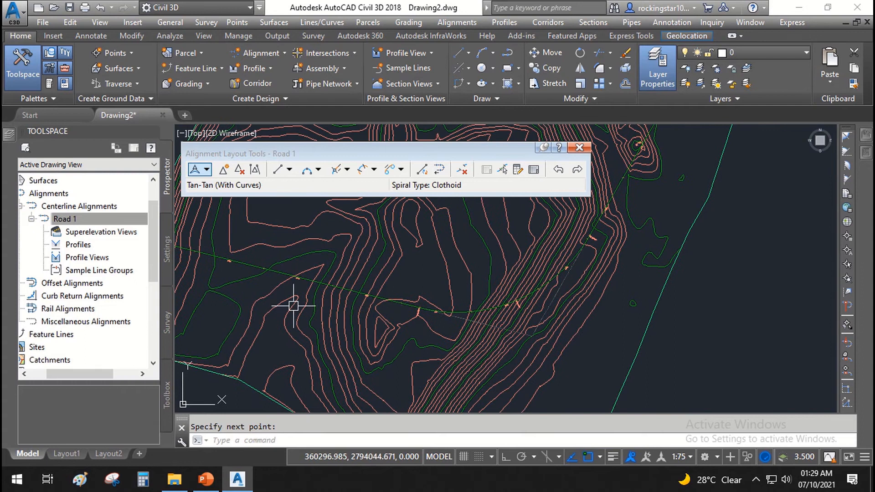
scroll(309, 294, up, 4)
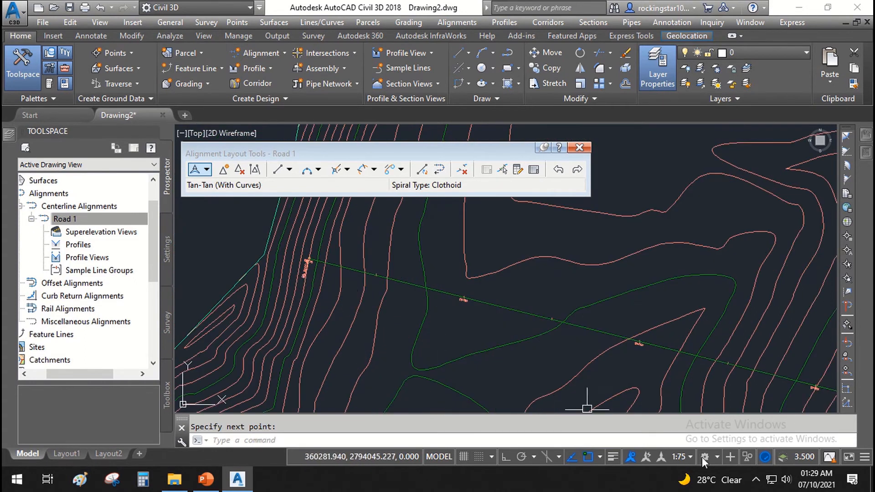
scroll(646, 347, up, 5)
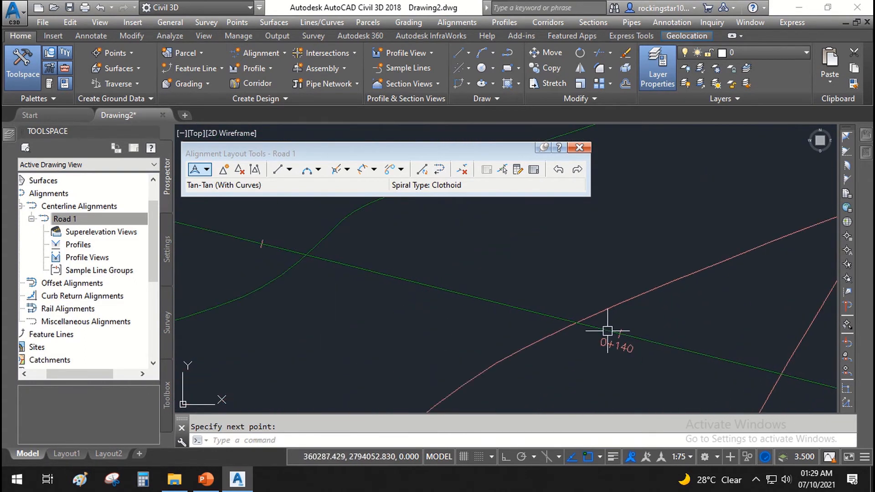
scroll(627, 350, down, 4)
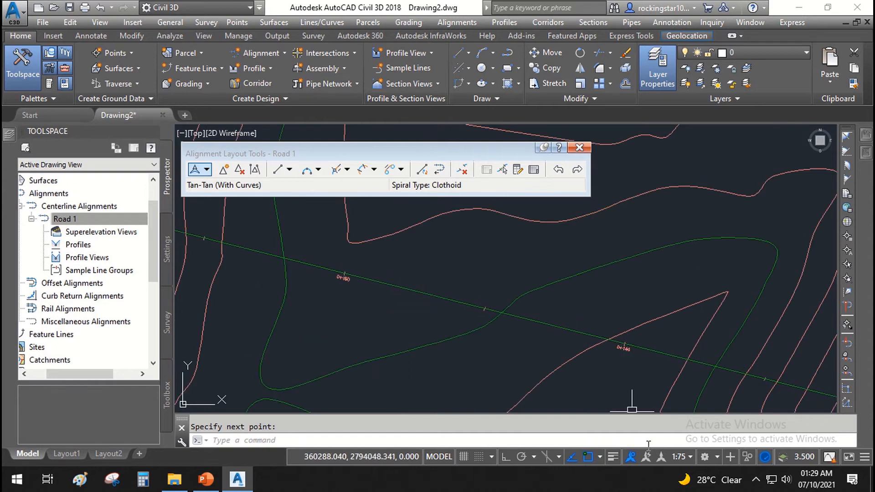
click(683, 457)
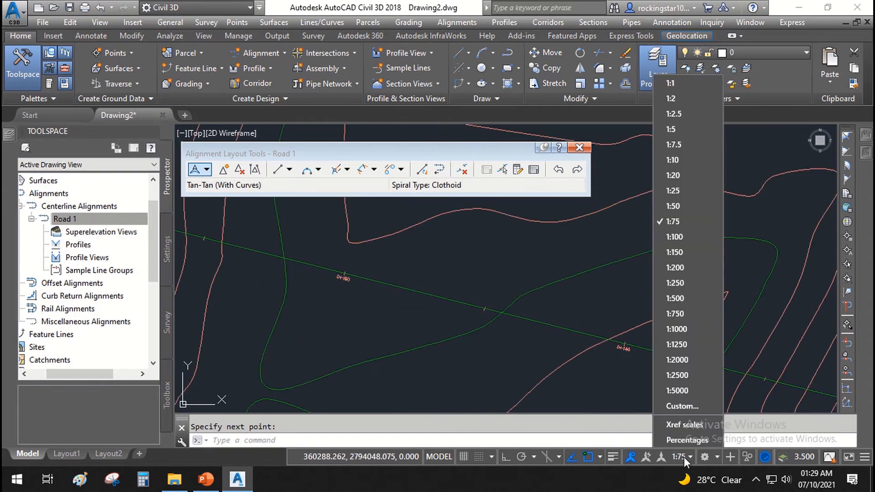
click(669, 252)
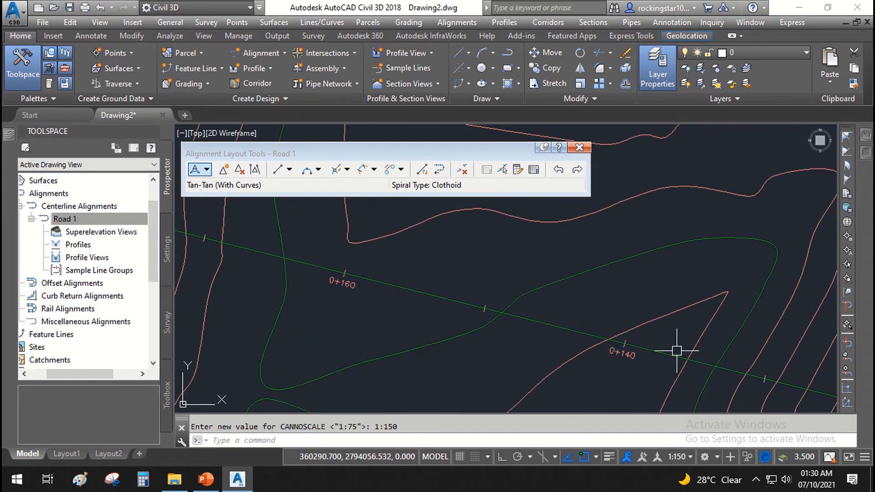
- Open Road 1's object properties, browse the available alignment styles and choose Proposed
scroll(318, 298, down, 6)
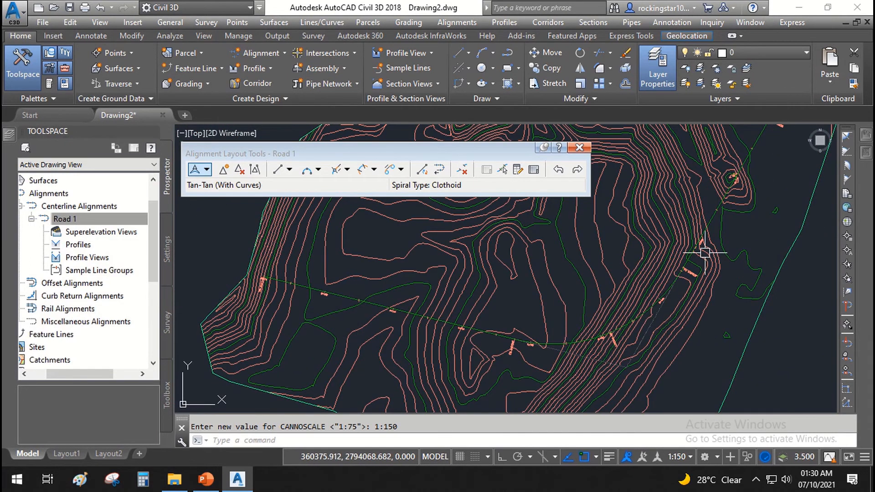
scroll(704, 253, up, 3)
scroll(611, 273, down, 2)
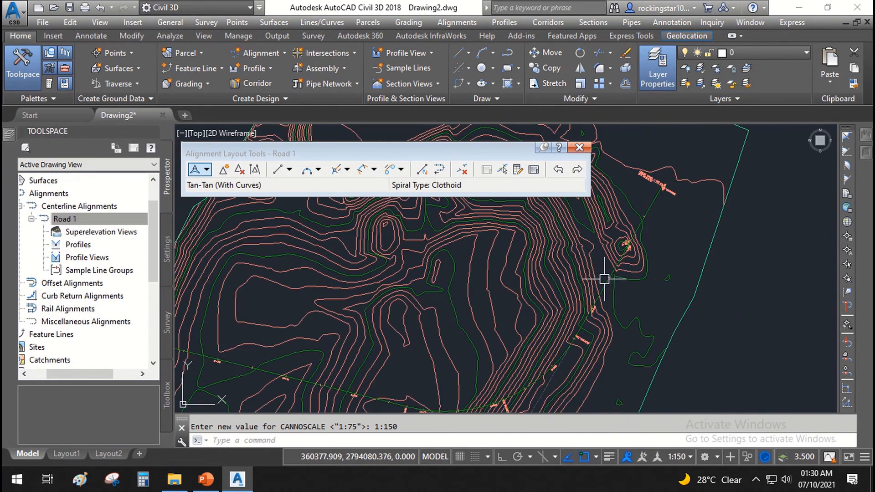
scroll(429, 282, down, 2)
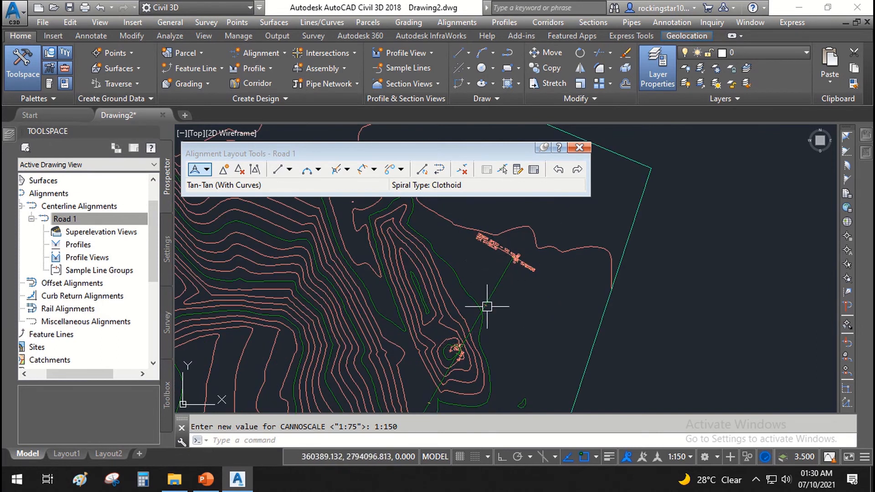
click(496, 285)
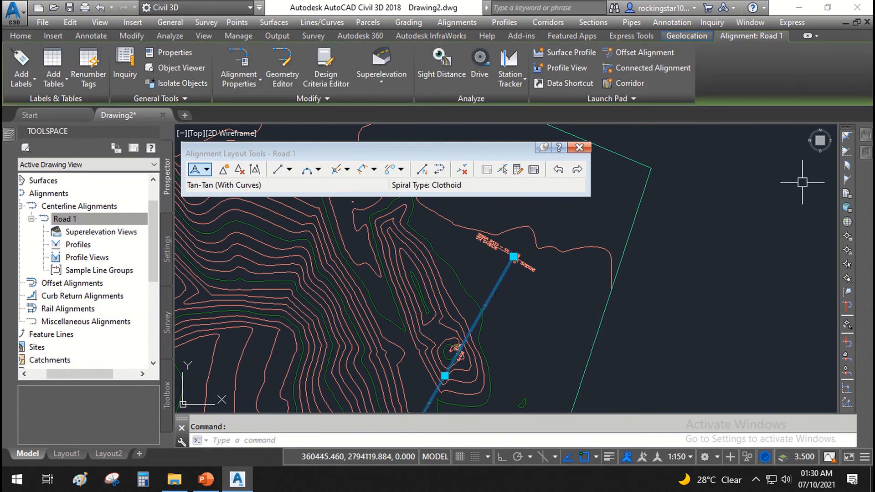
key(ctrl+1)
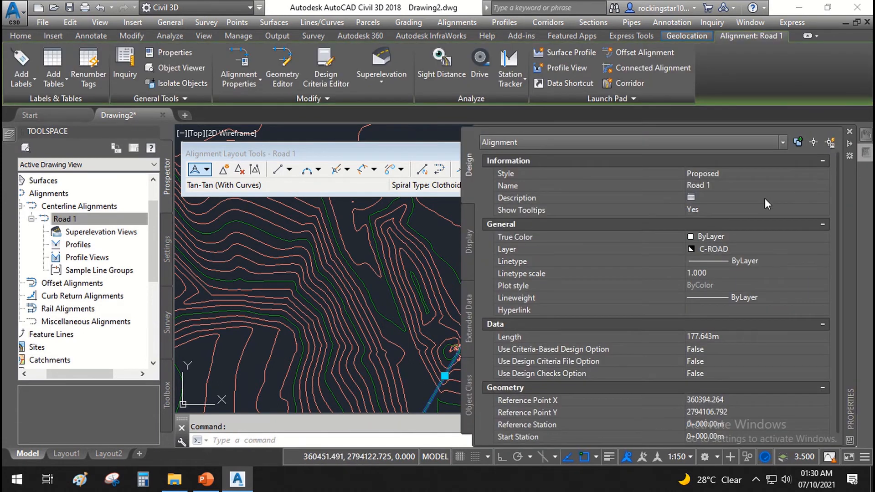
click(524, 174)
click(736, 175)
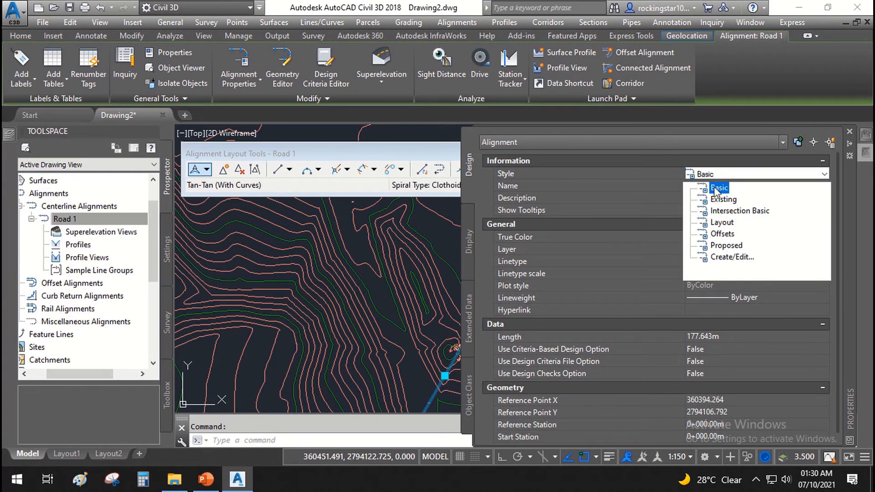
click(724, 248)
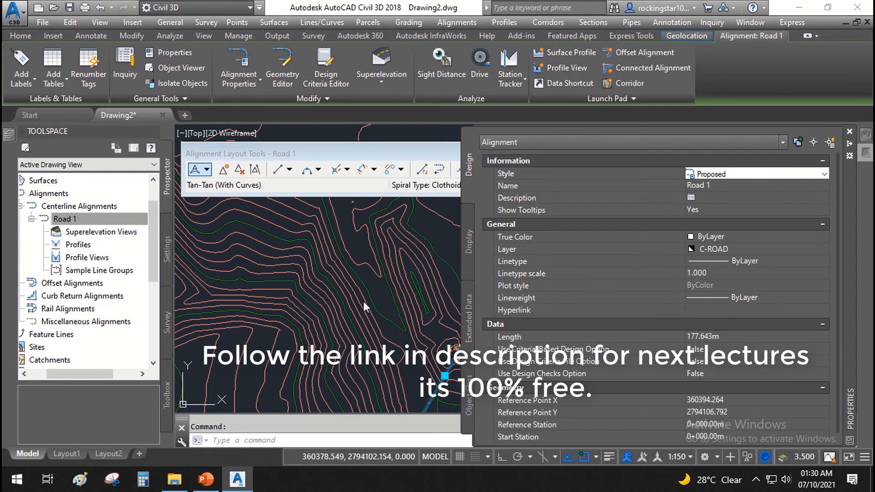
scroll(371, 264, up, 2)
key(Escape)
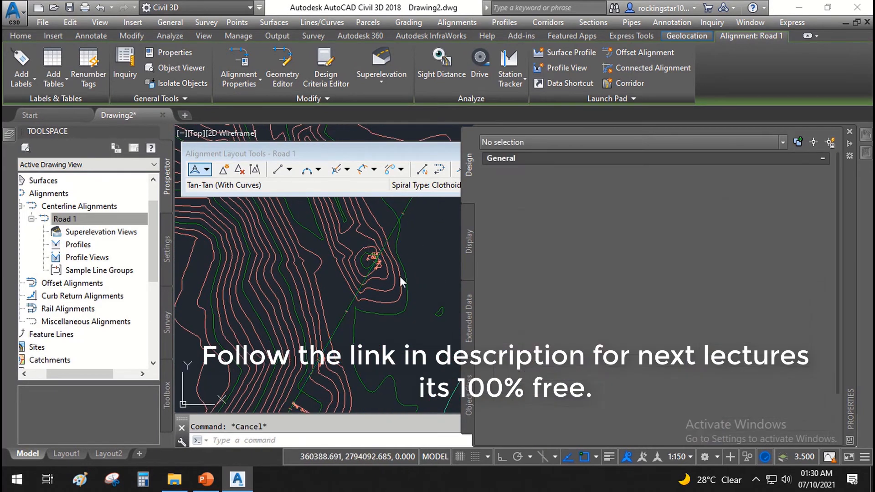
- Open Road 1's Proposed alignment style for editing and bring up its component display settings for the Plan view direction
middle_drag(416, 227, 381, 340)
scroll(381, 342, up, 4)
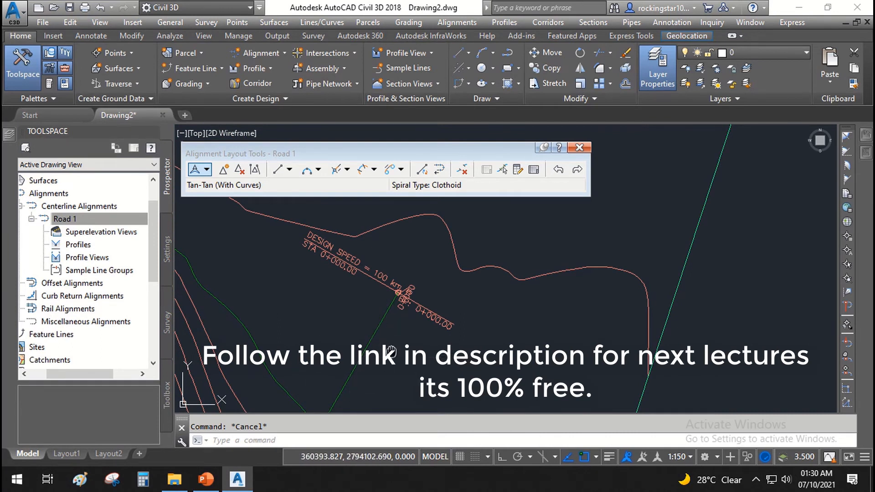
middle_drag(392, 351, 511, 266)
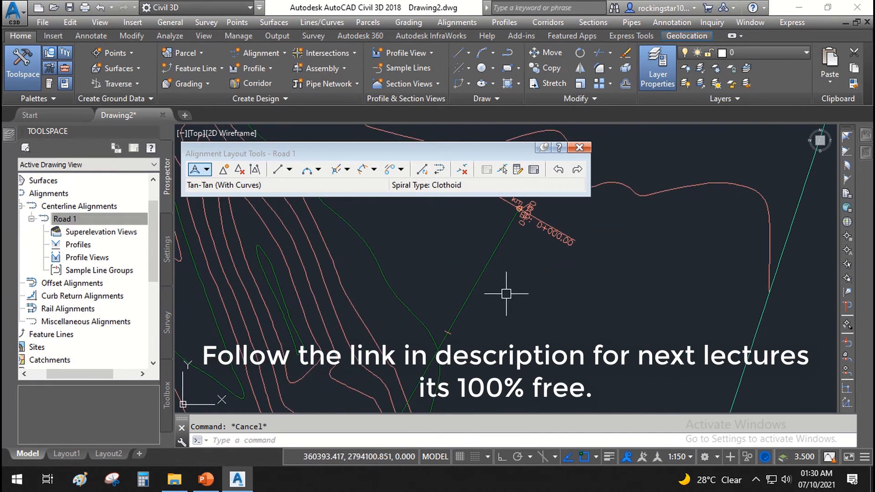
click(481, 280)
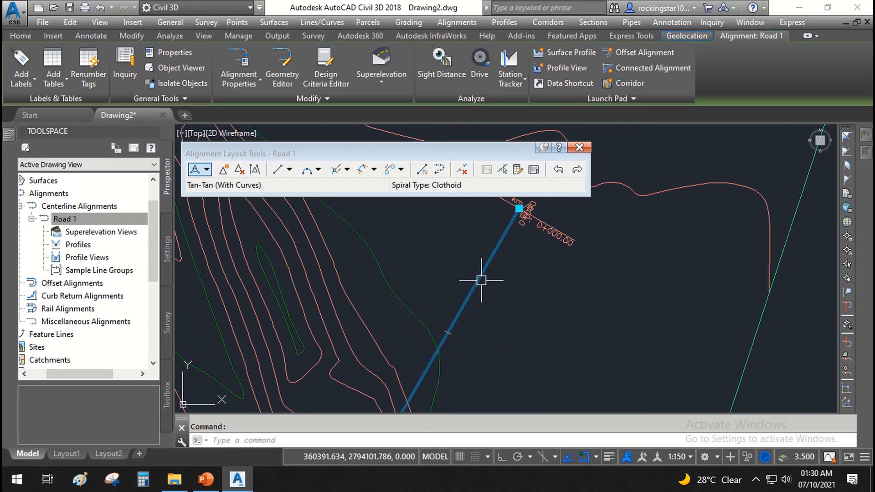
right_click(493, 270)
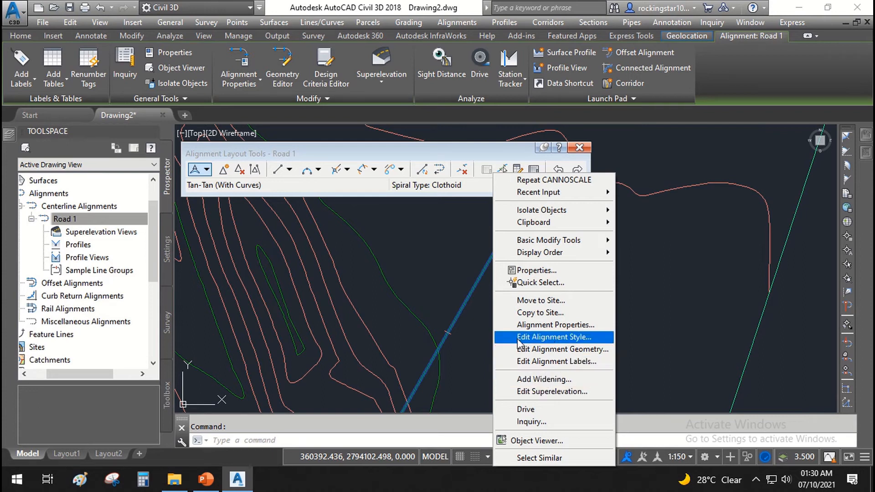
click(558, 341)
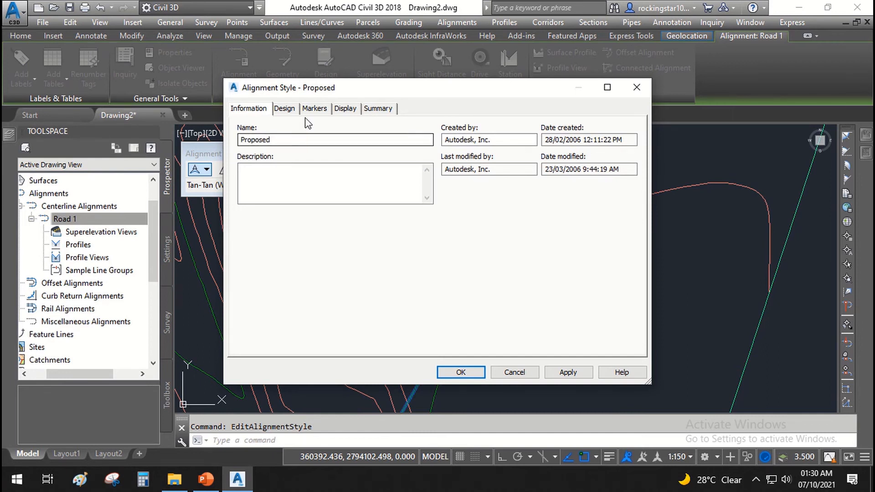
click(344, 109)
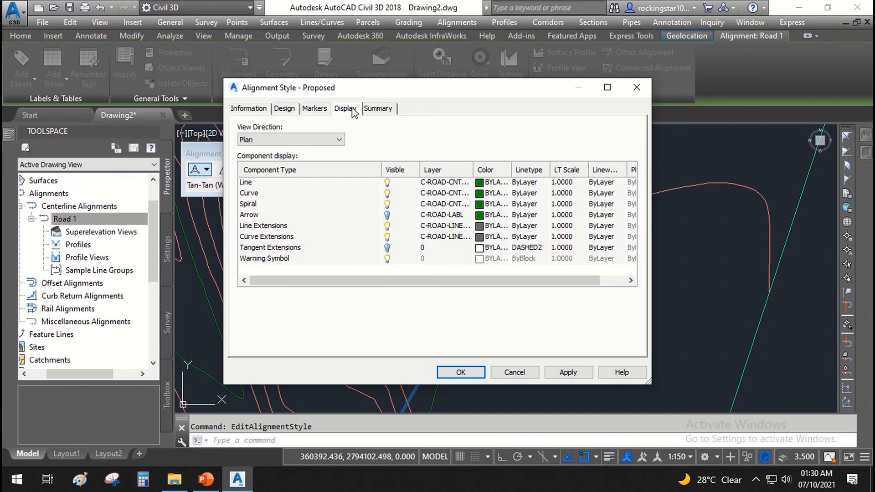
click(246, 137)
click(246, 137)
- Set the color of the Line, Curve and Spiral components to magenta and apply the style change
click(245, 183)
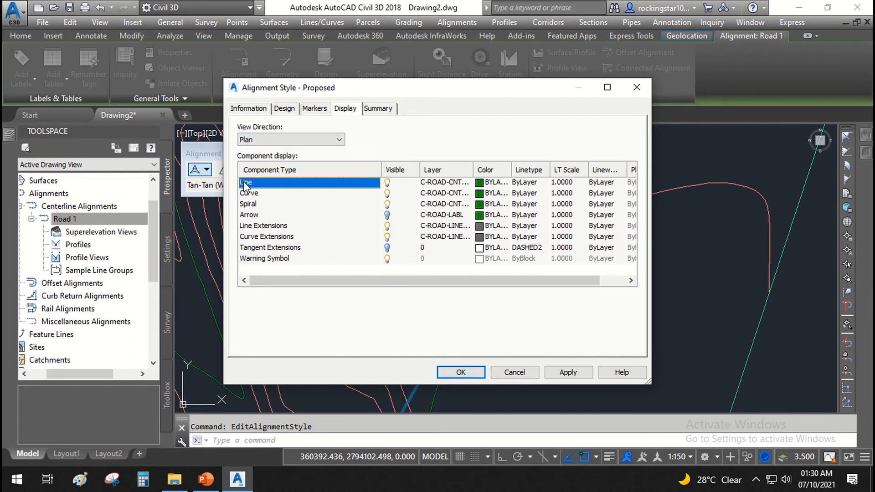
shift+click(248, 205)
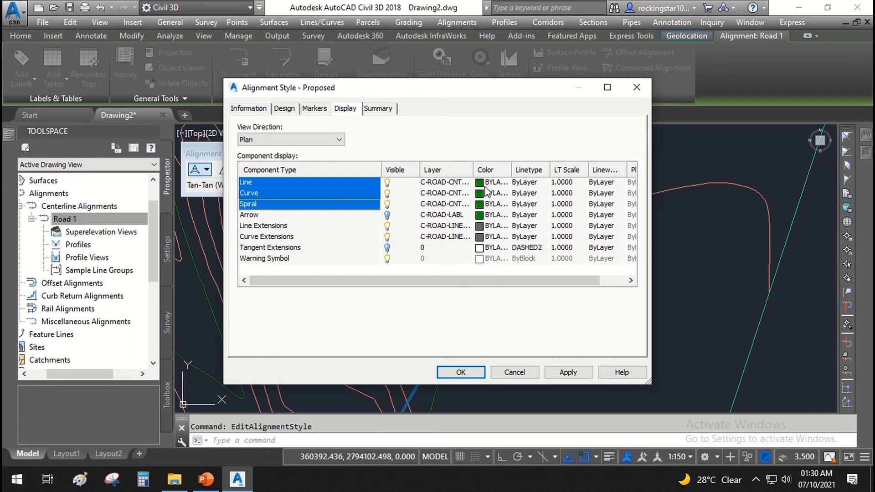
click(485, 209)
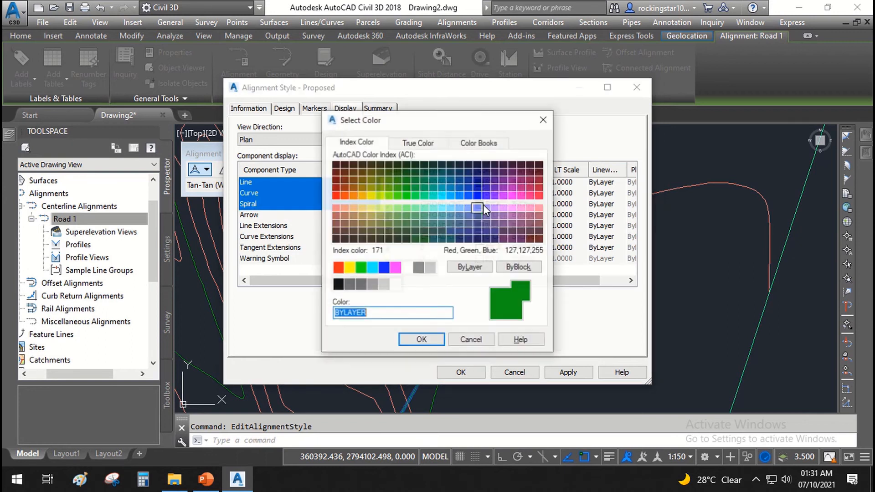
click(371, 195)
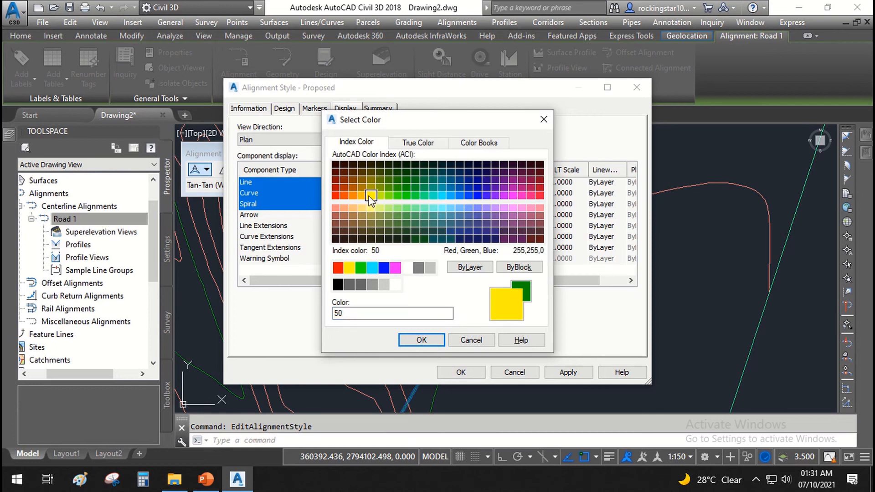
click(395, 268)
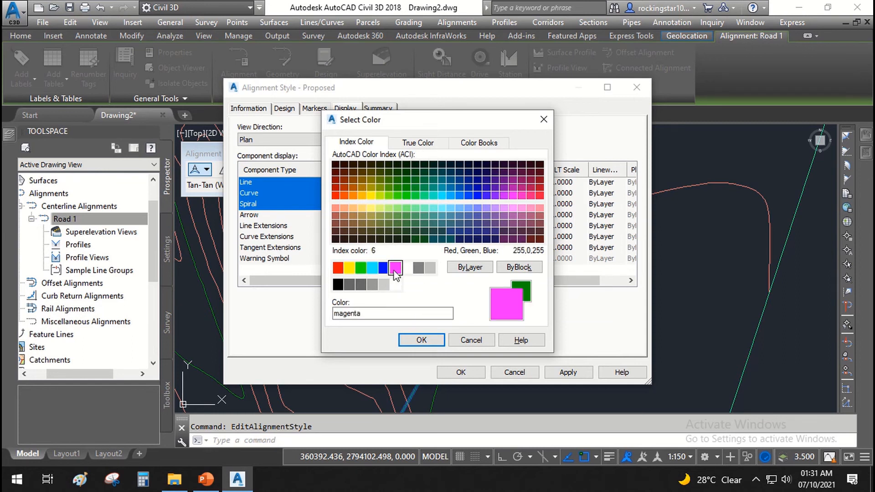
click(415, 342)
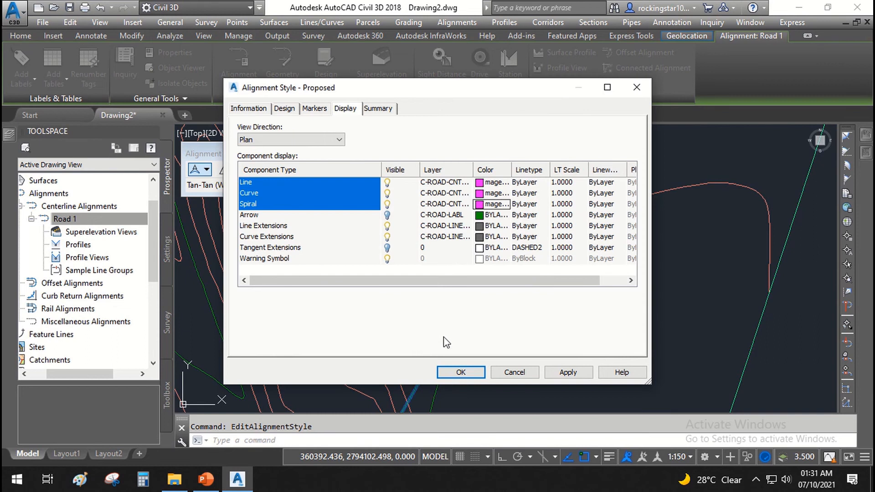
click(573, 375)
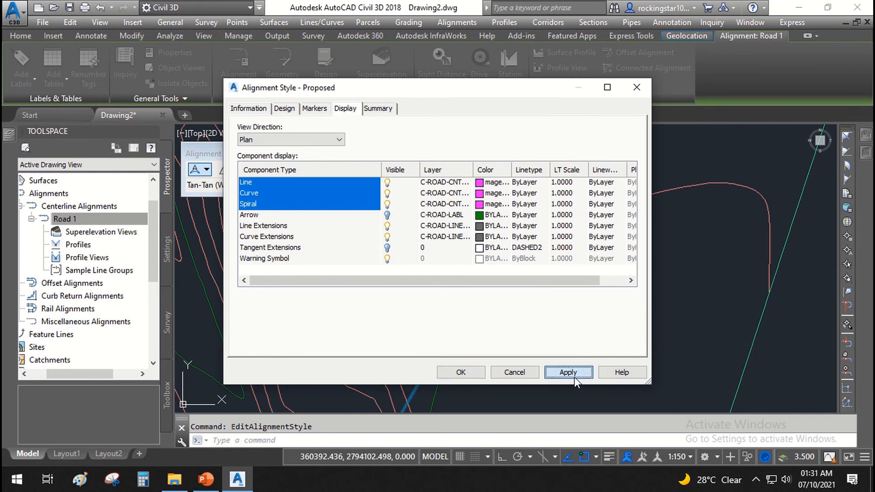
- Accept the Proposed alignment style edits and return to the drawing to view Road 1
click(461, 372)
scroll(492, 258, down, 4)
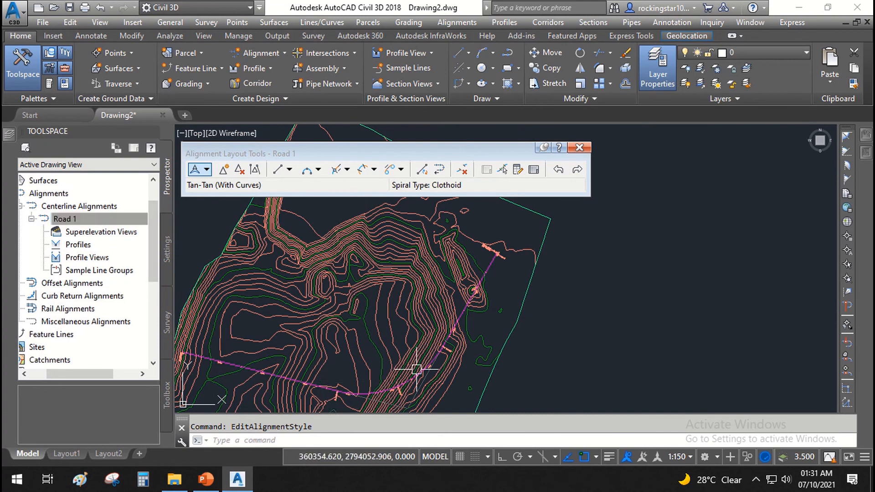
- Reopen Road 1's Proposed alignment style, inspect the full layer names available for the Curve component, and leave without making changes
scroll(488, 261, up, 3)
click(499, 267)
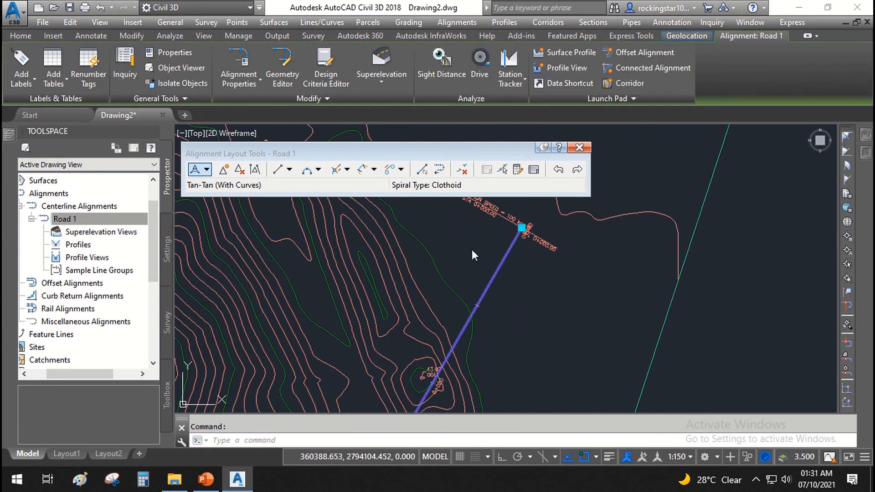
right_click(474, 253)
click(533, 337)
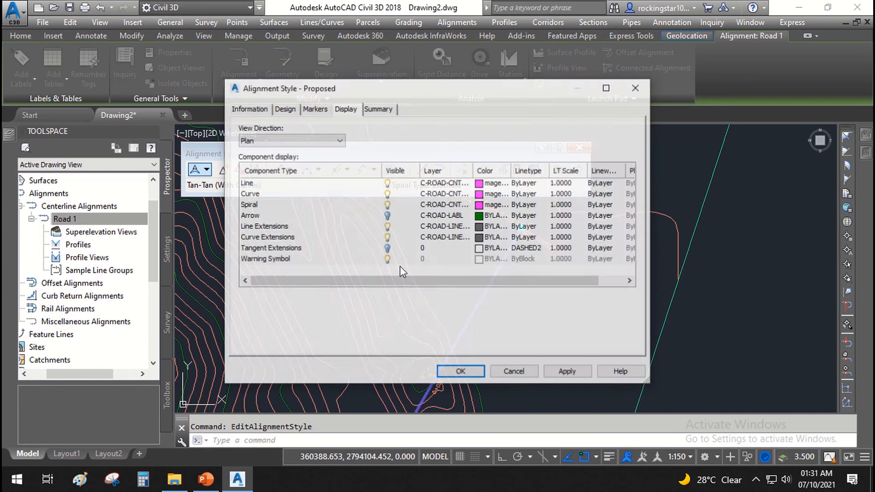
click(465, 194)
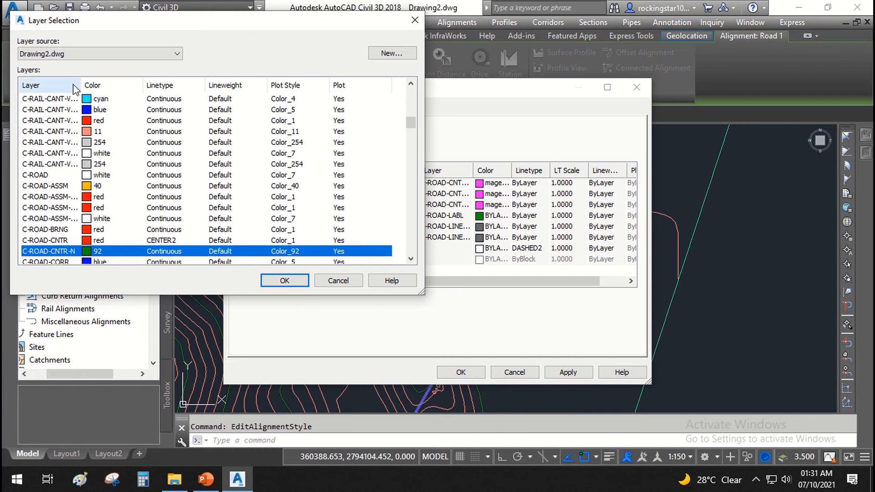
drag(81, 85, 111, 86)
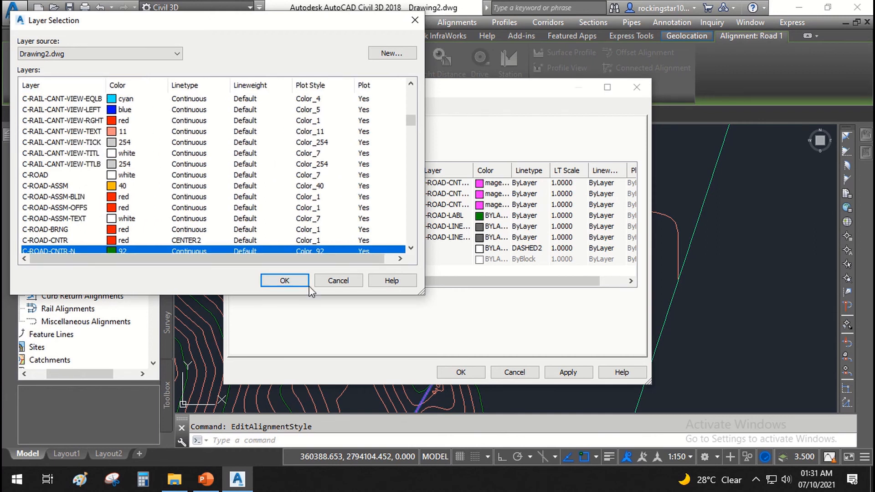
click(340, 281)
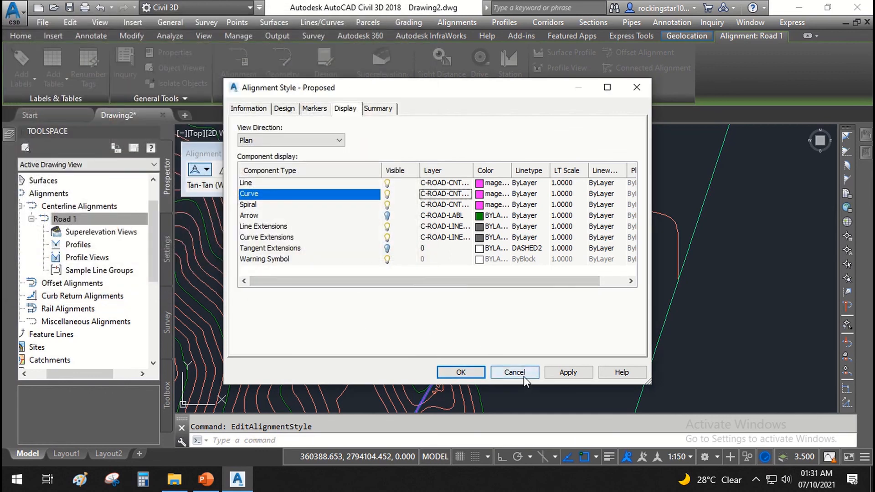
click(524, 377)
scroll(504, 293, down, 6)
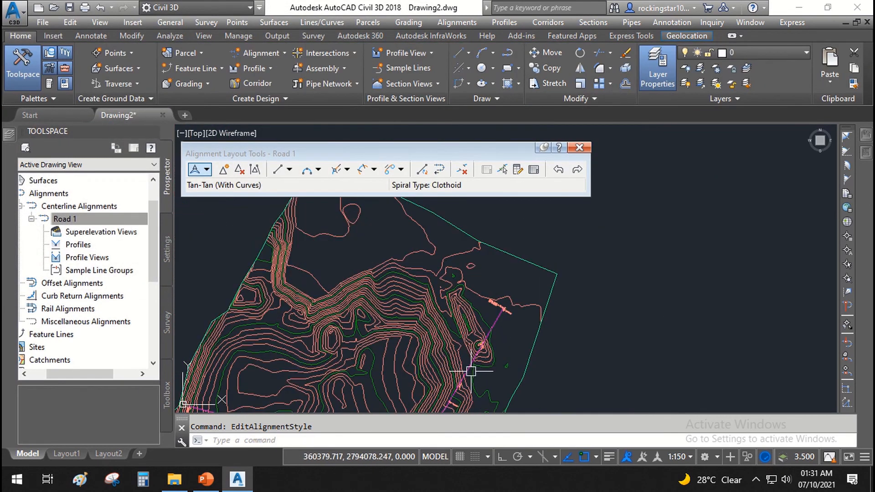
scroll(420, 307, up, 2)
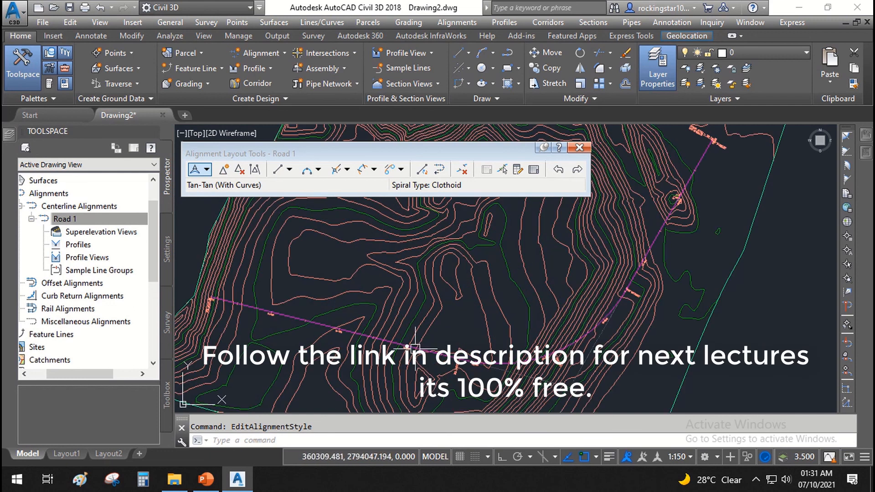